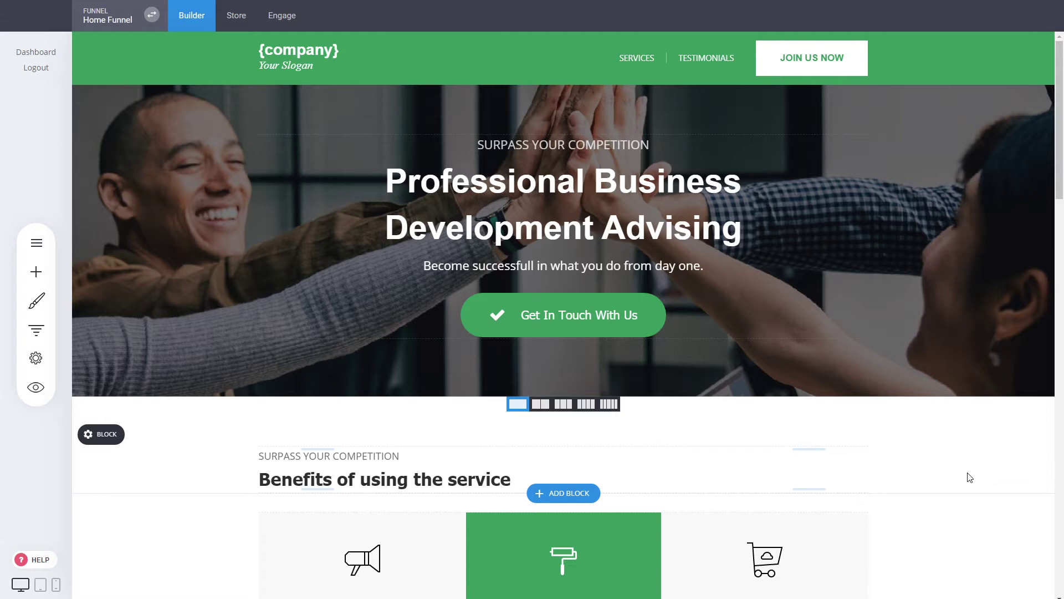
scroll(970, 478, down, 2)
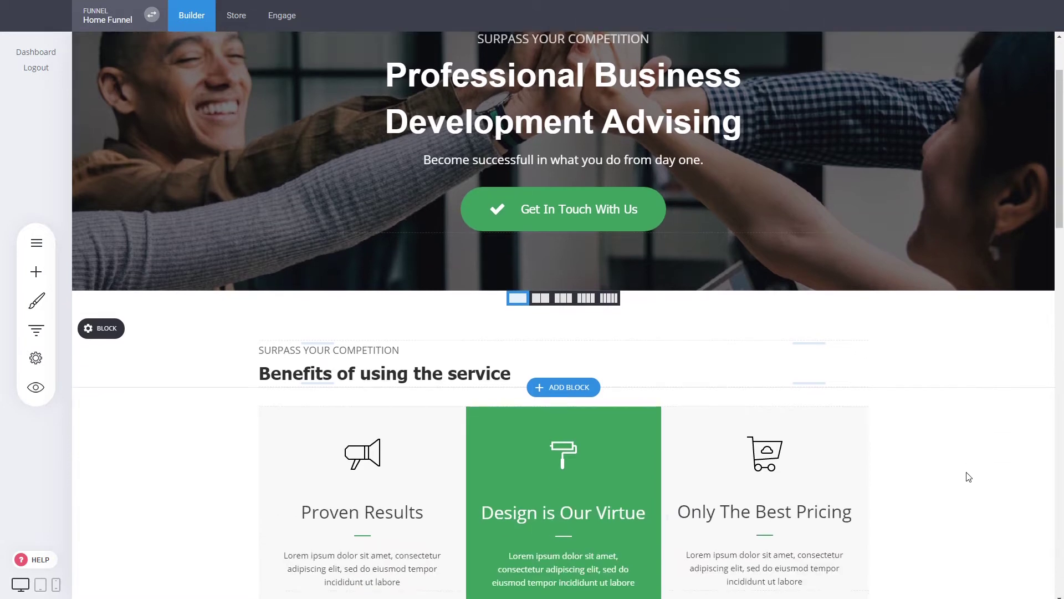
scroll(825, 299, down, 4)
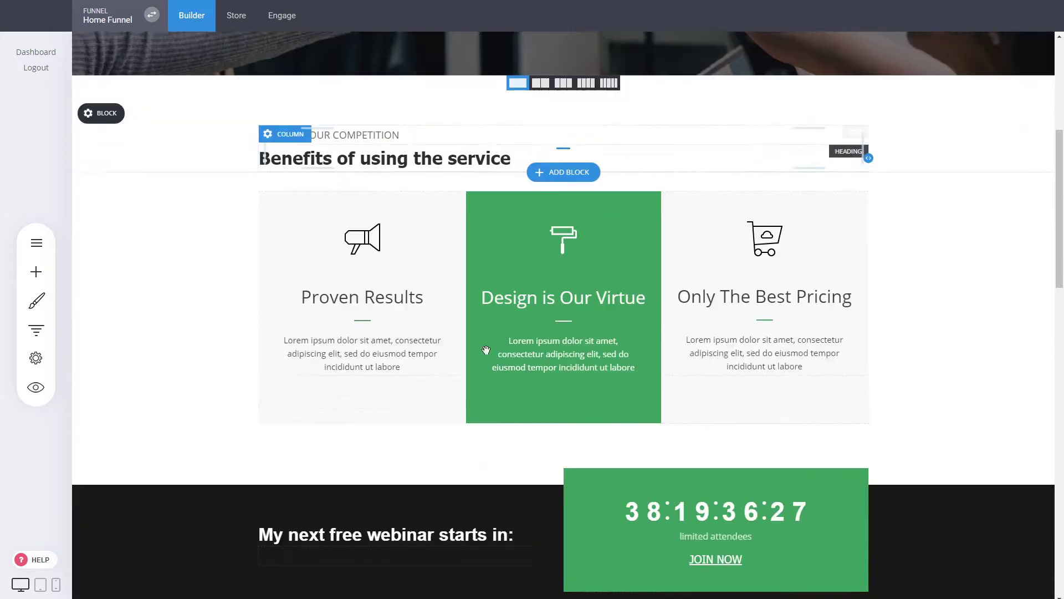
scroll(875, 366, up, 4)
scroll(944, 368, down, 2)
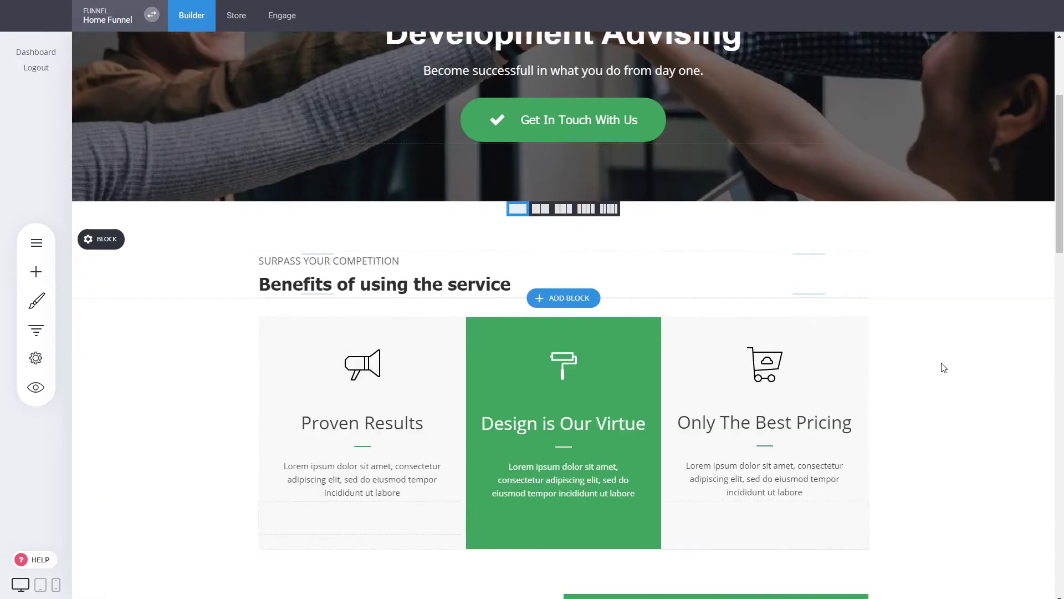
scroll(891, 345, up, 4)
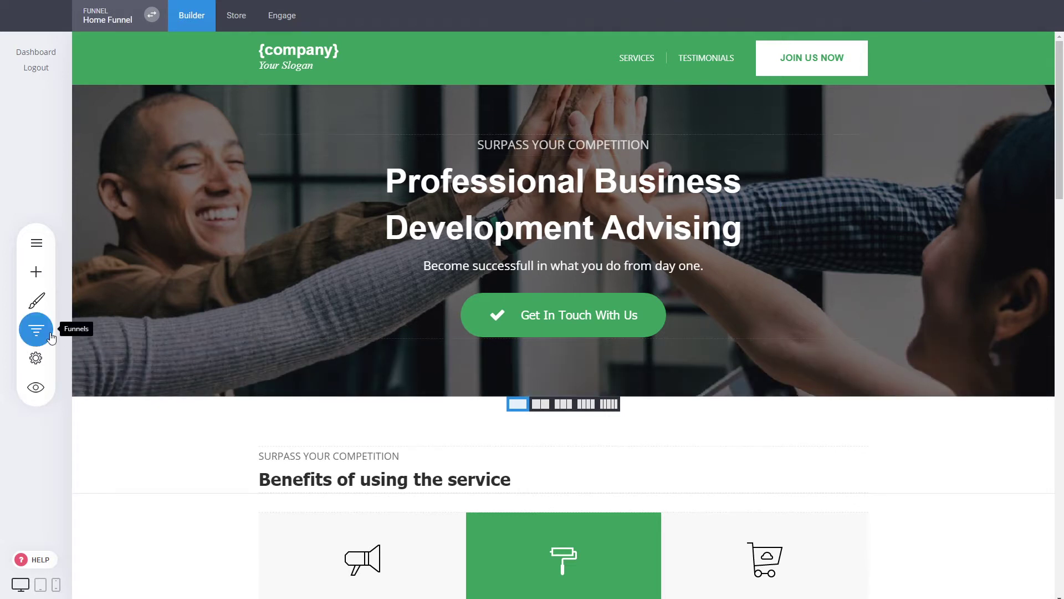
- Create a second variation of the Landing Page step in Home Funnel by duplicating the page
click(50, 336)
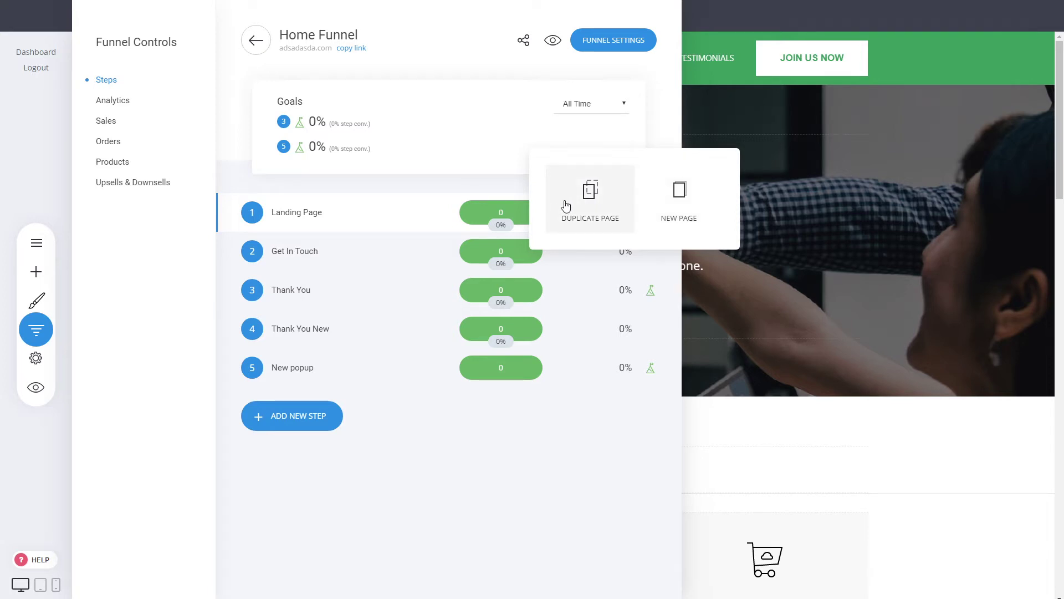
click(594, 214)
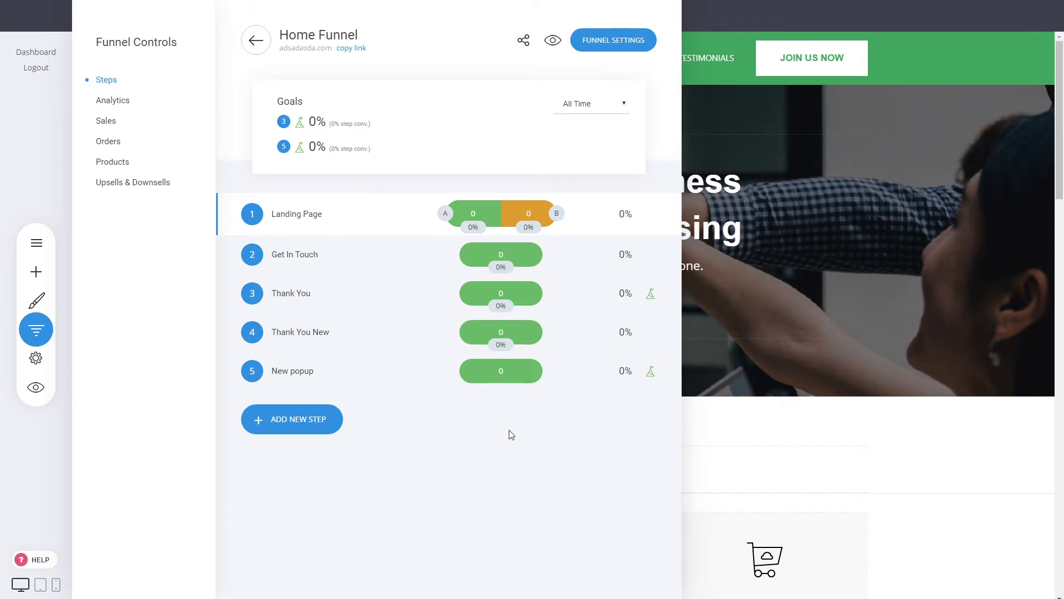
- Check the statistics graph of the Landing Page step's variation A and open variation B for editing
click(478, 229)
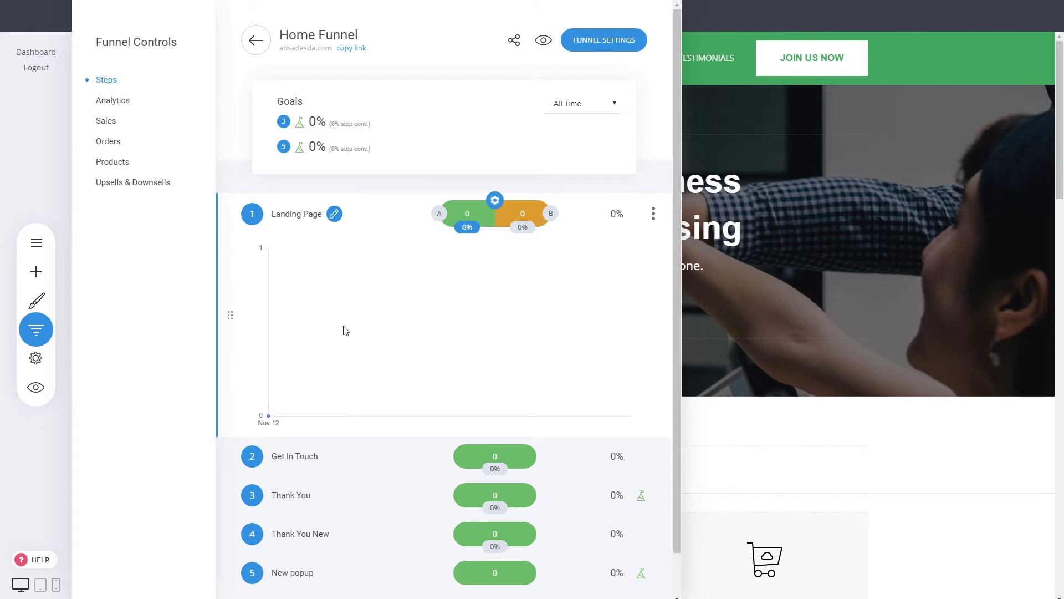
click(467, 227)
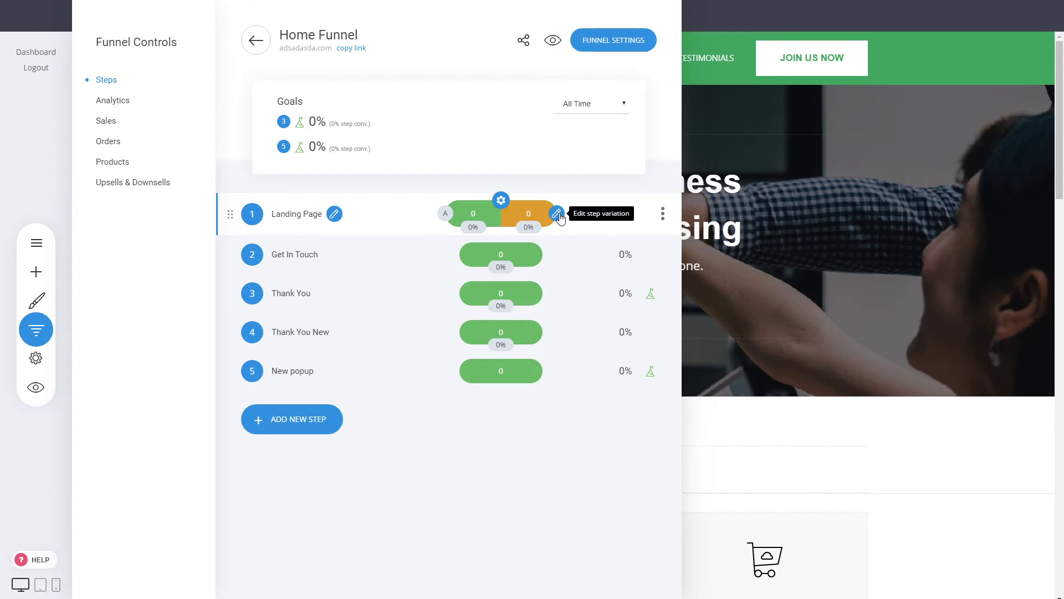
click(558, 214)
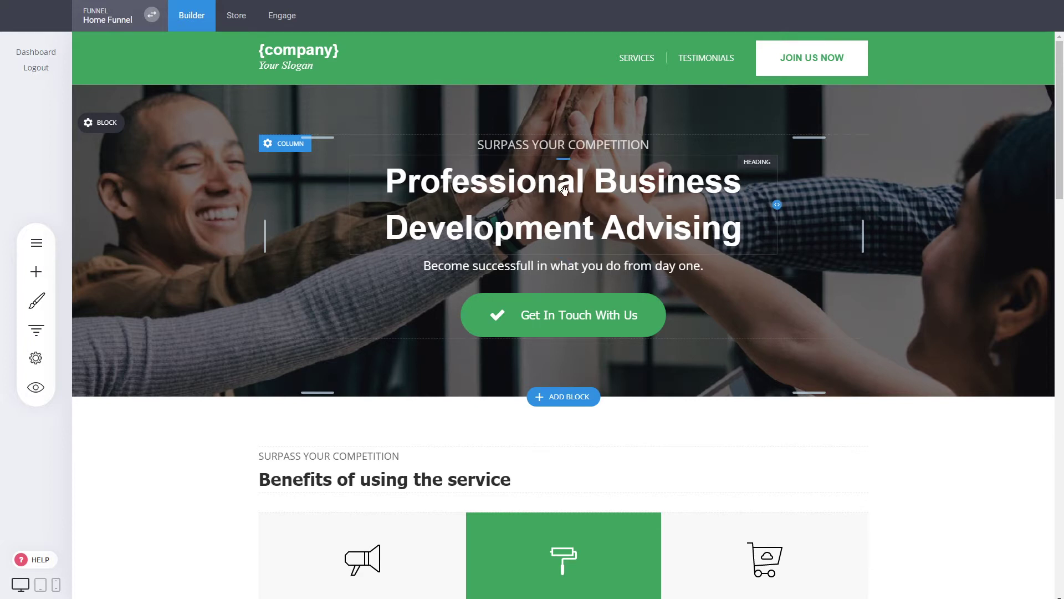
- Replace the hero heading text with "Boost Your Business with The Advice From Our Experts"
triple_click(606, 195)
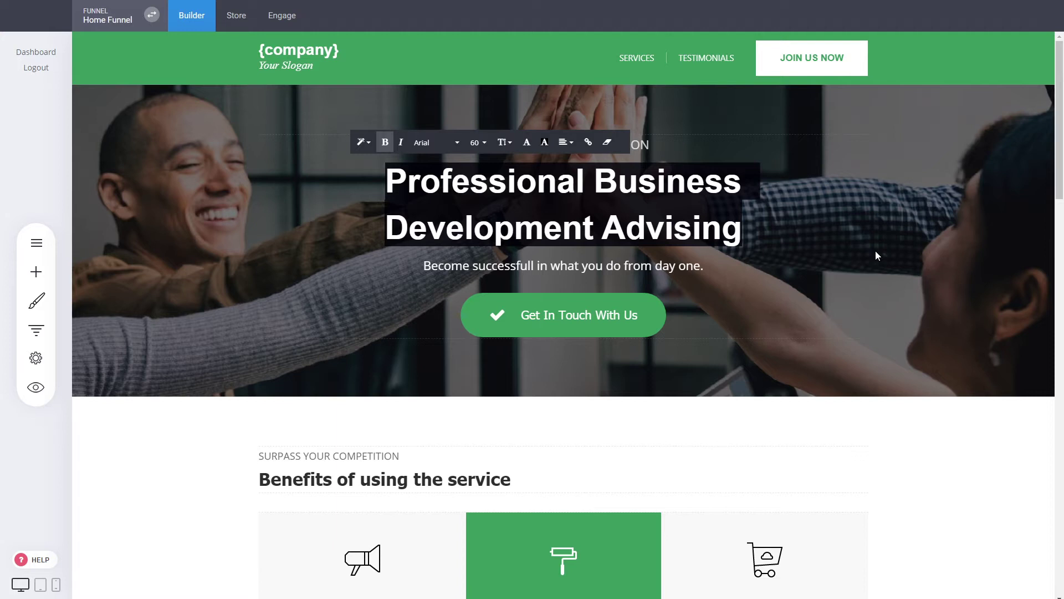
click(930, 230)
click(630, 225)
text(Boost Your B)
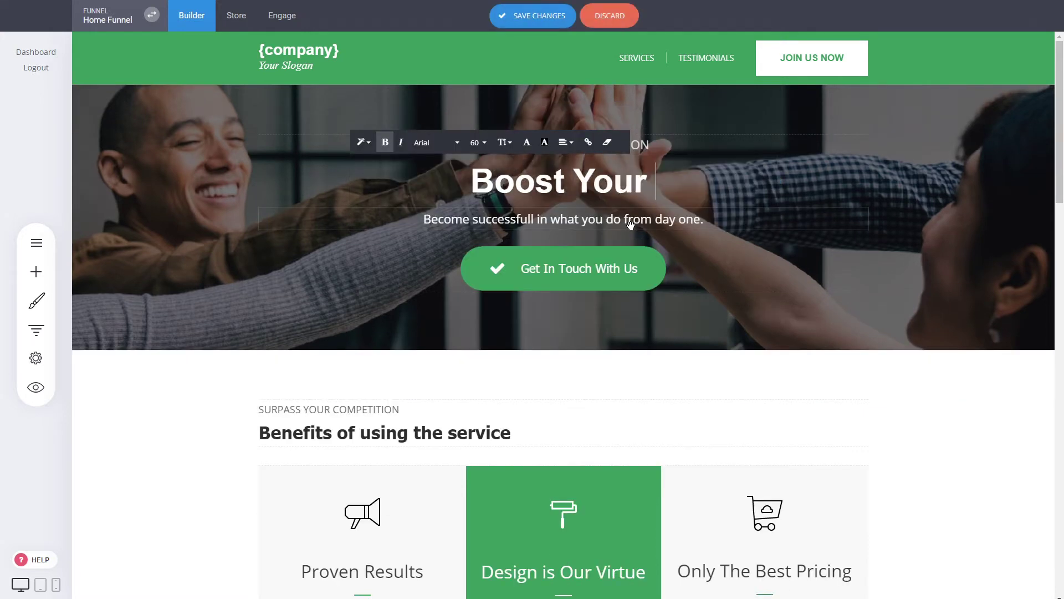
text(usiness with Ou)
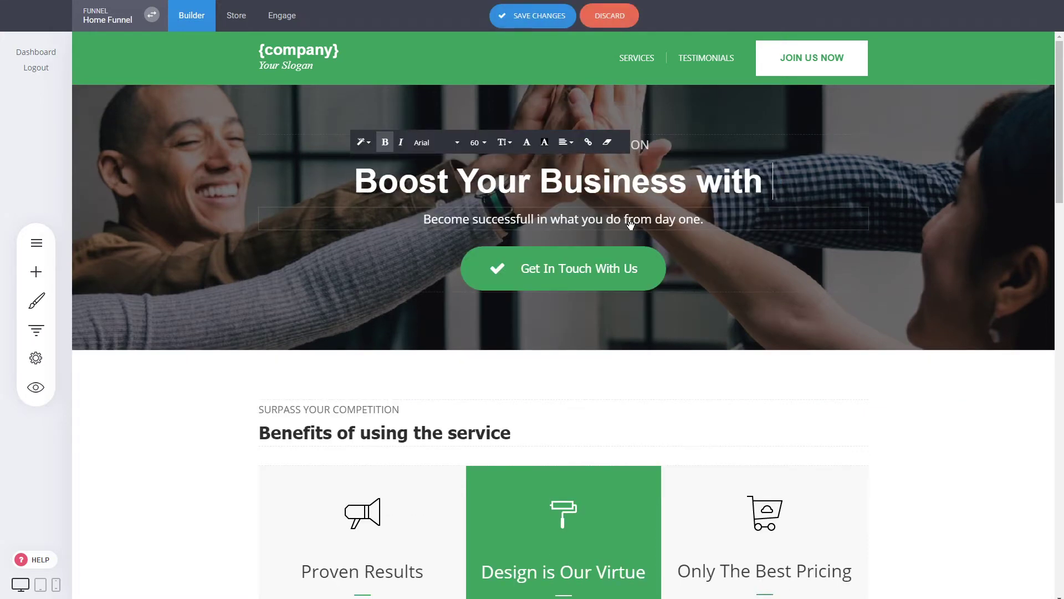
key(BackSpace)
key(BackSpace)
text(The )
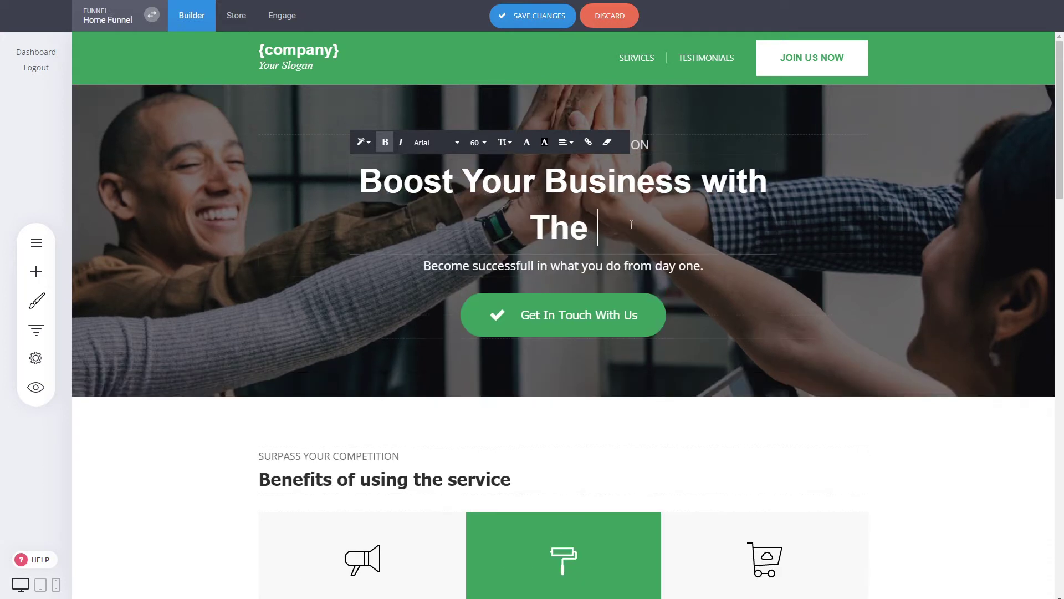
text(Advice From O)
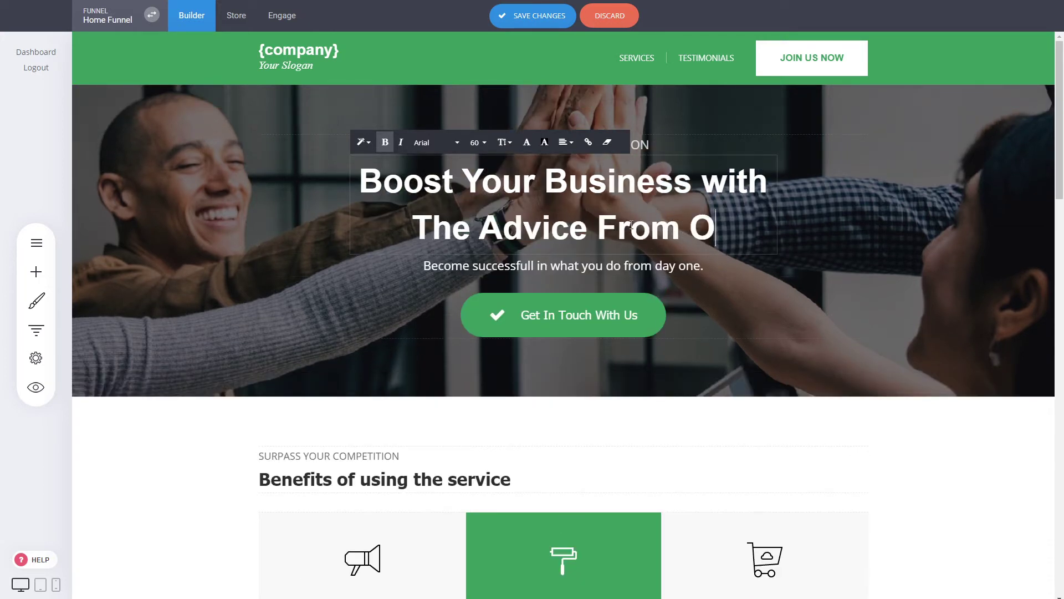
text(ur Expern)
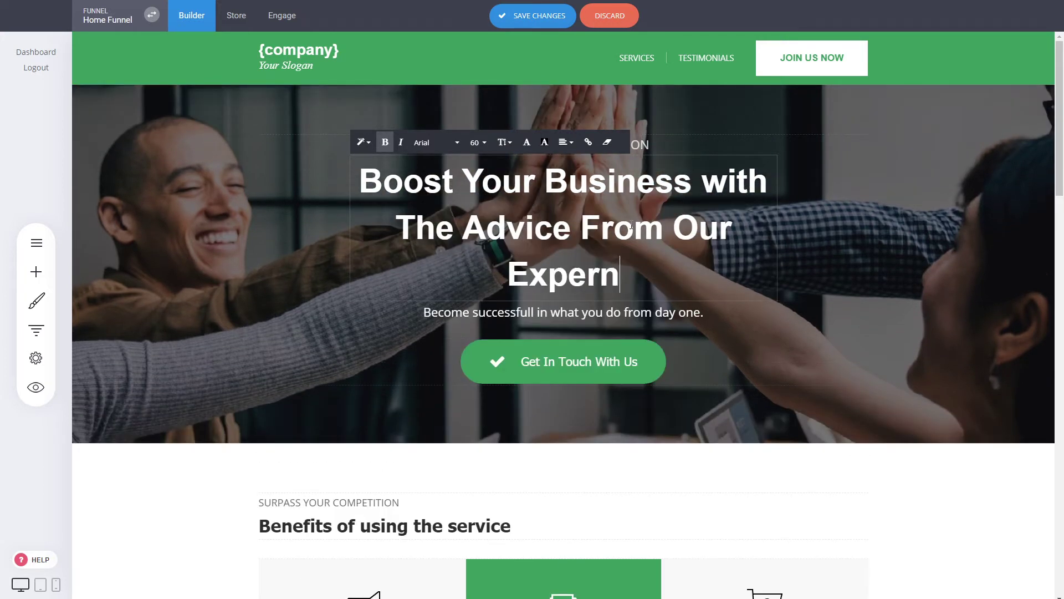
key(BackSpace)
text(ts)
click(829, 223)
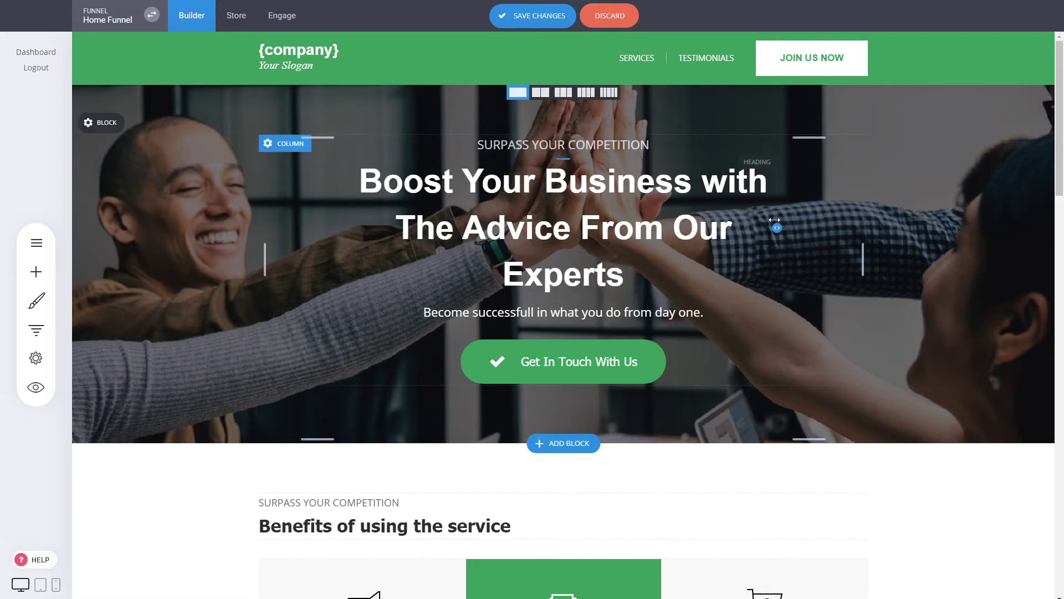
- Widen the hero heading so its text fits on two lines and save the page changes
drag(781, 218, 811, 212)
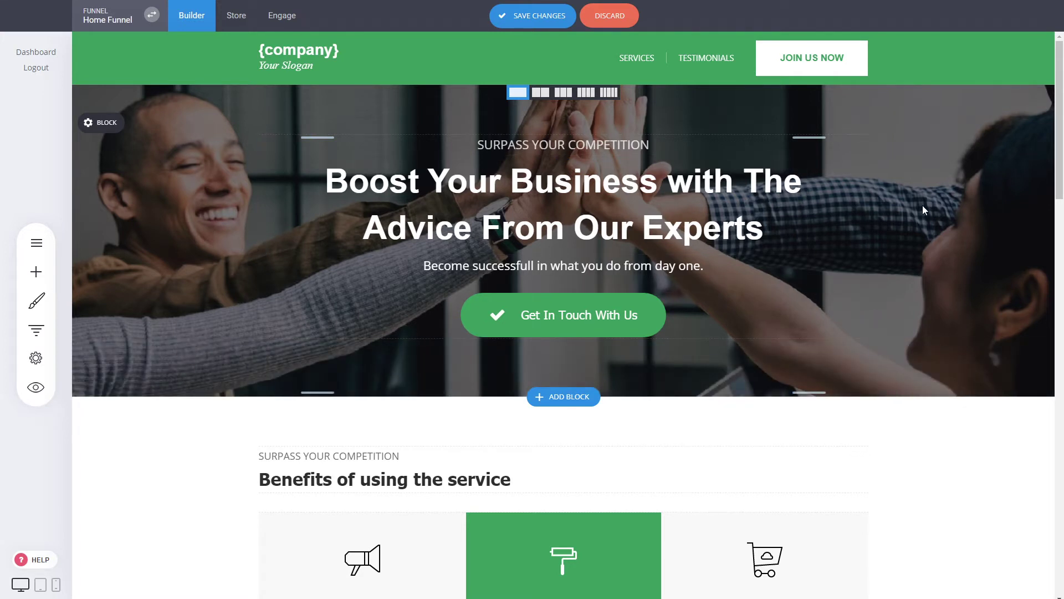
click(530, 17)
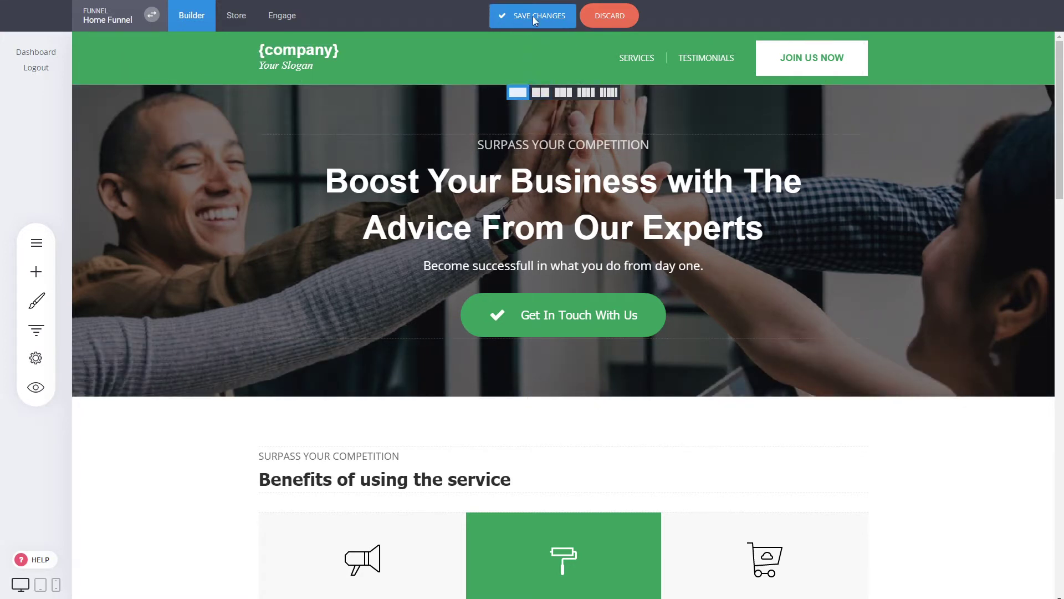
click(578, 266)
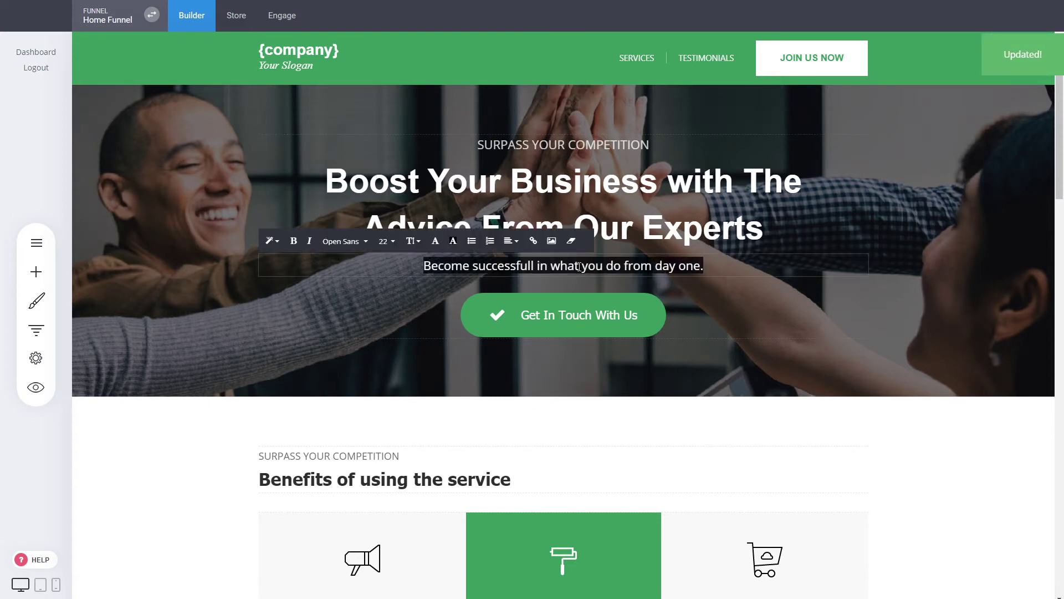
click(929, 244)
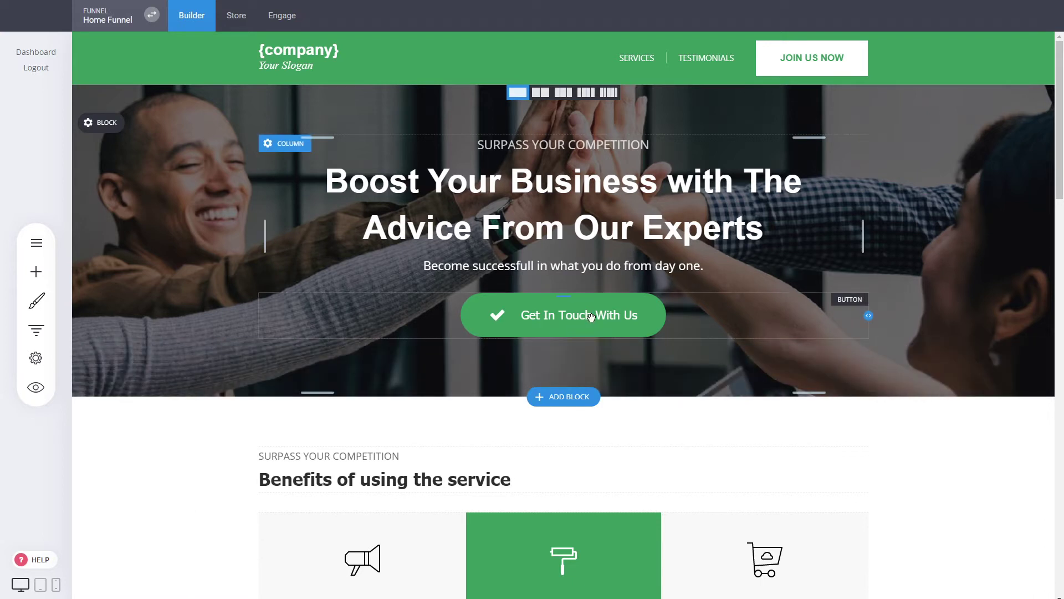
- Set the hero button's text to "START YOUR SUCCESS STORY" and save the change
click(575, 327)
click(151, 315)
drag(150, 315, 141, 324)
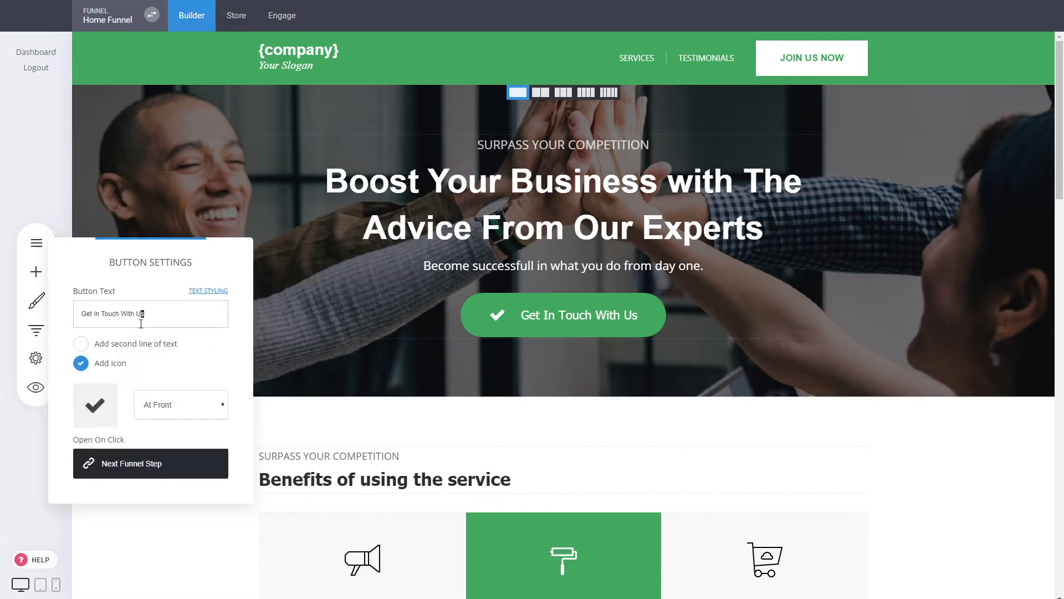
triple_click(146, 317)
text(START YOUR SUCCESS STORY)
click(502, 382)
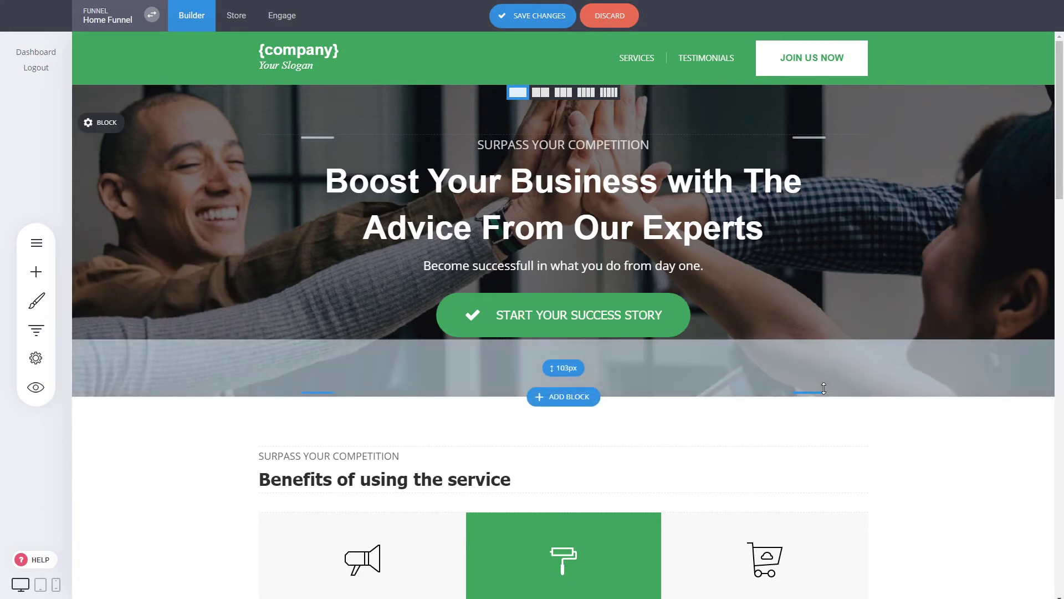
click(566, 22)
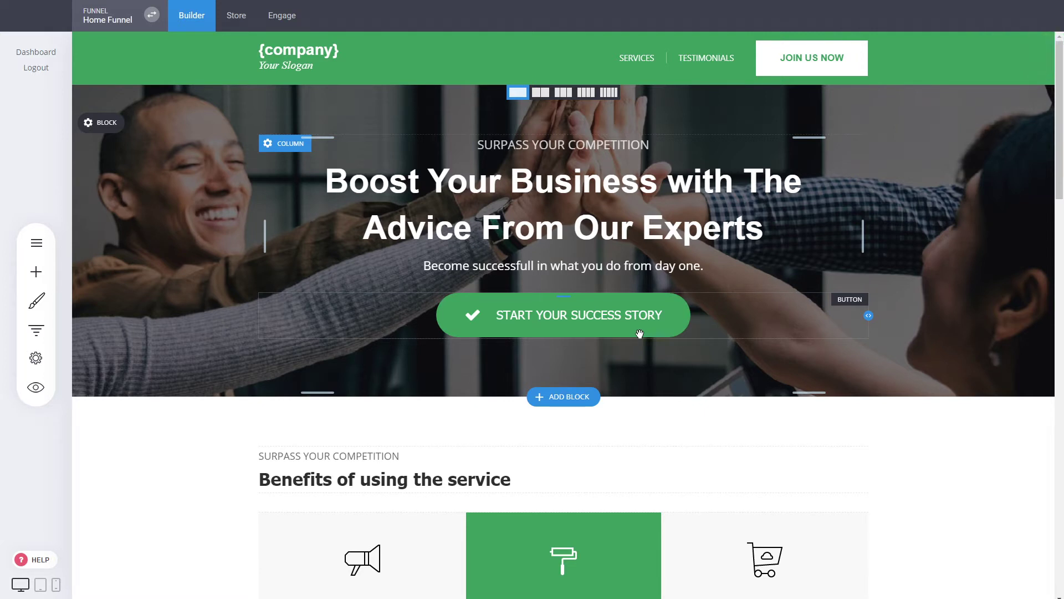
- Set the hero button's color to red (#E25041) and save the change
click(612, 319)
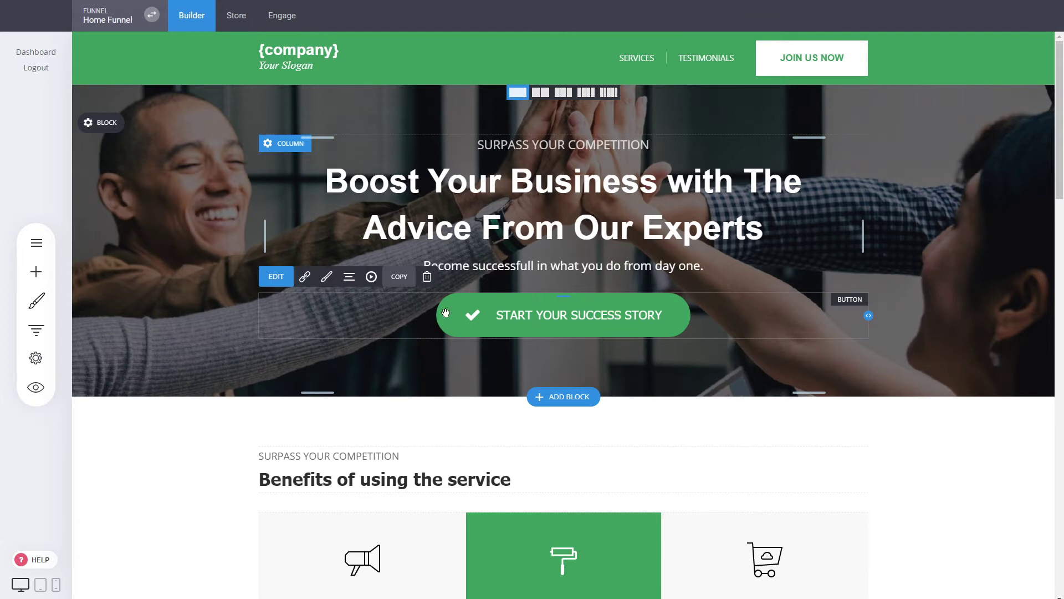
click(327, 277)
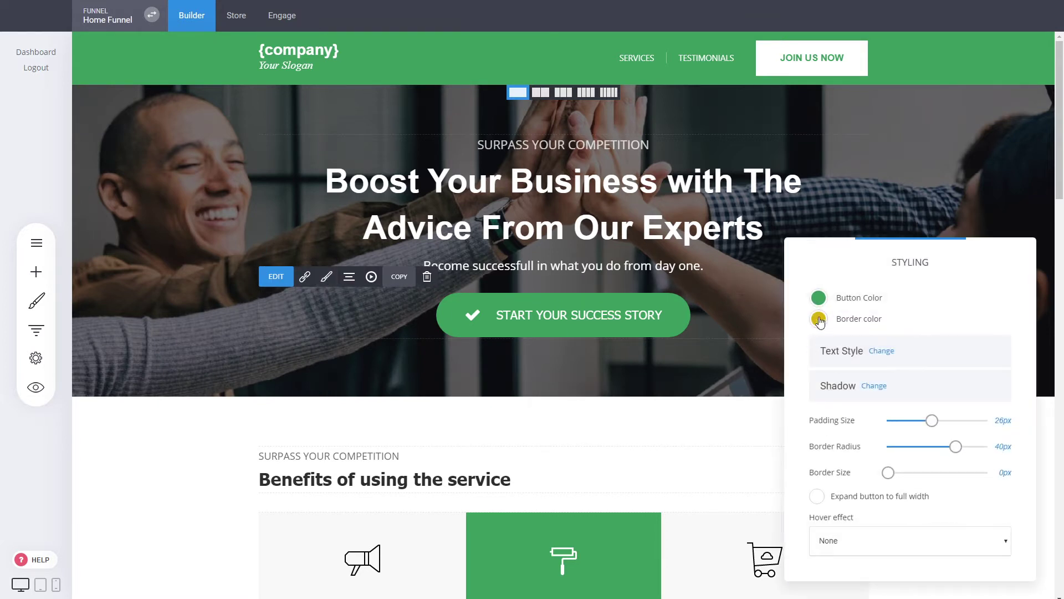
click(818, 298)
click(868, 550)
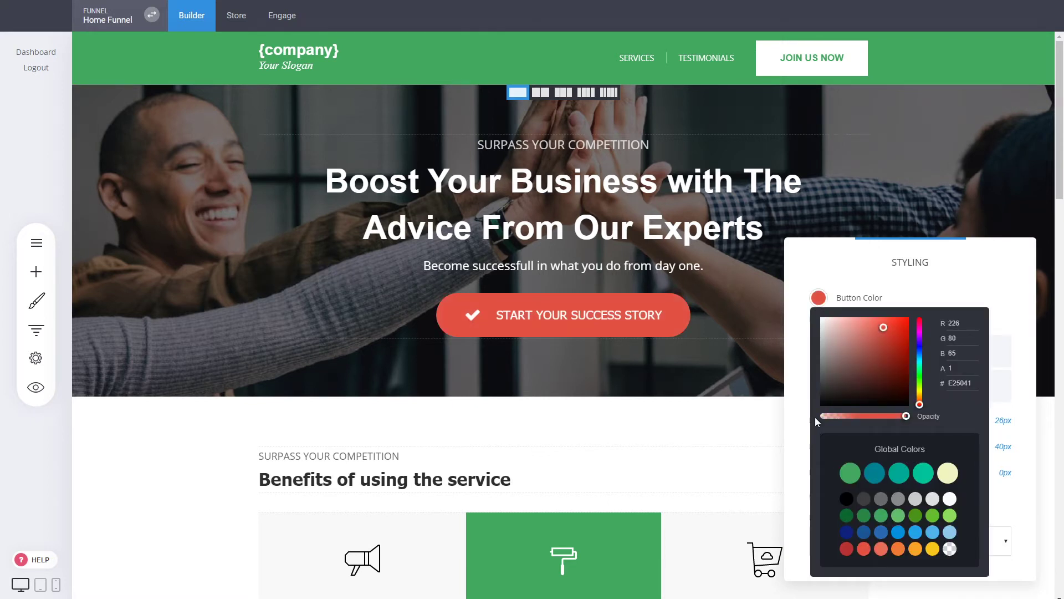
click(840, 261)
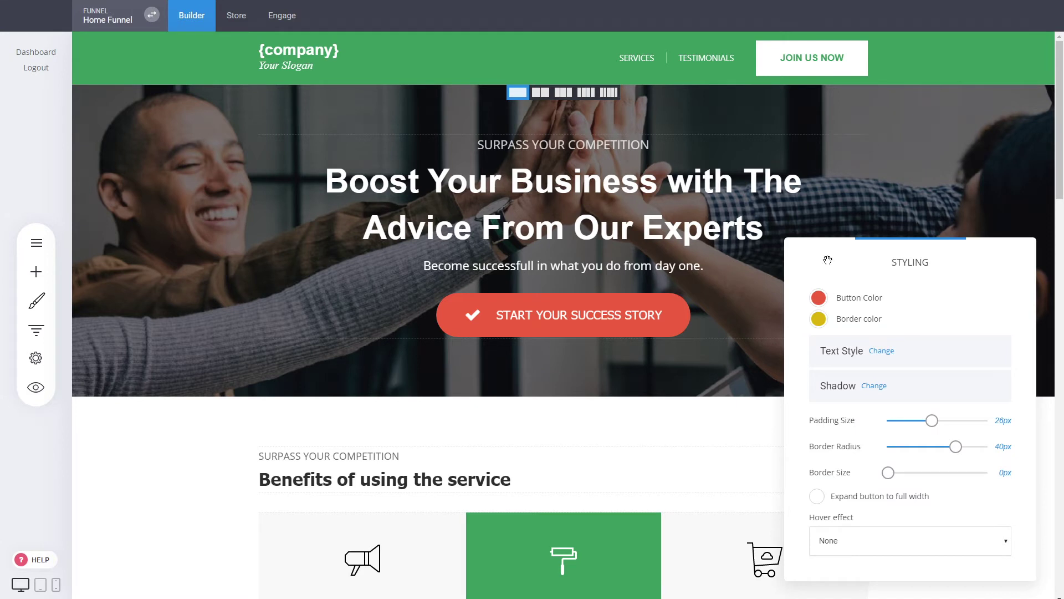
click(723, 261)
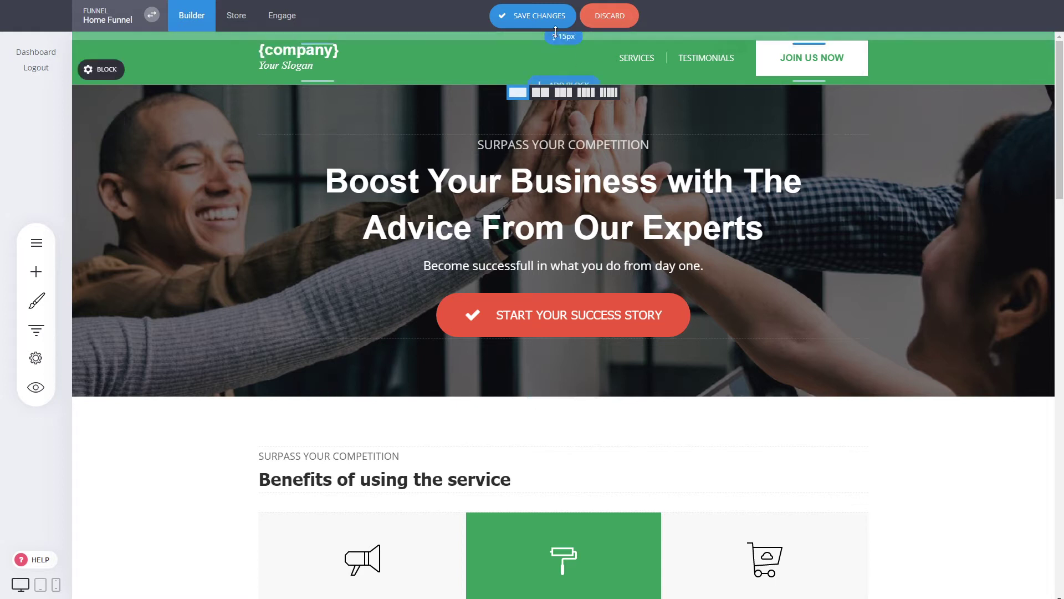
click(540, 17)
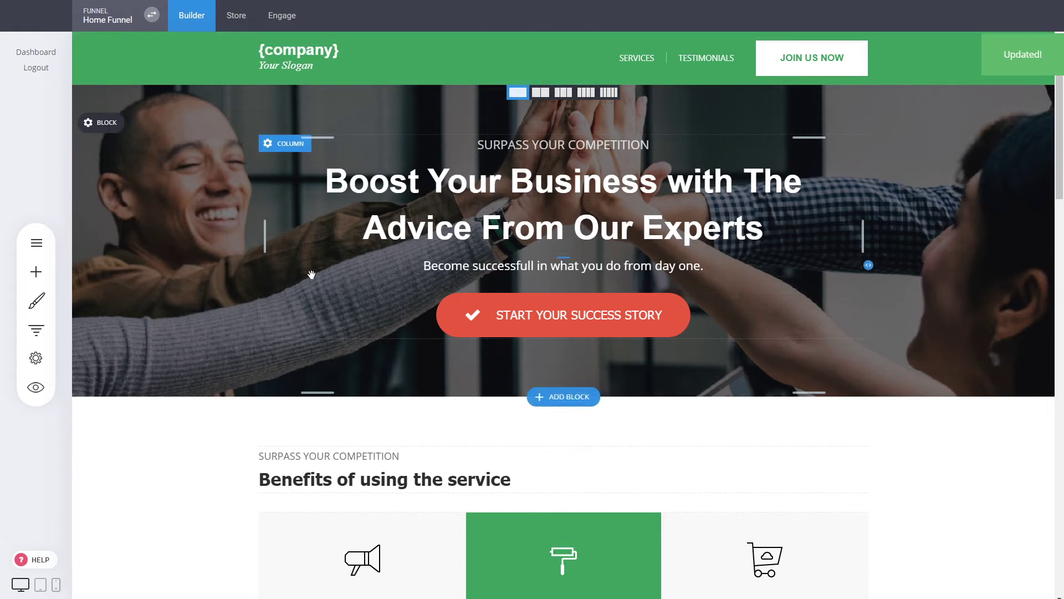
- Slightly increase the hero block's bottom padding and save the change
mouse_move(119, 114)
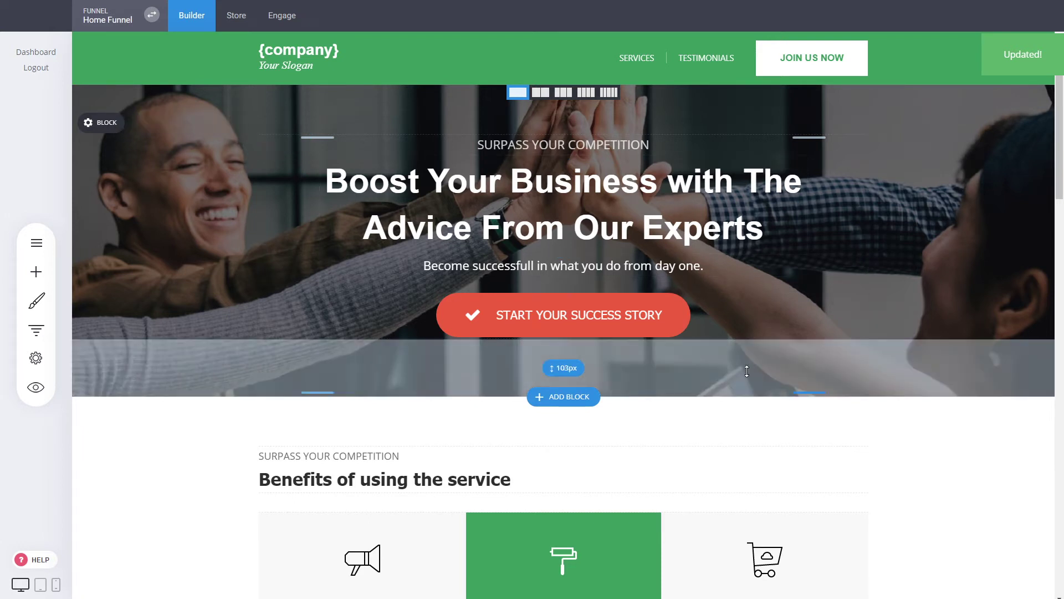
drag(653, 362, 653, 373)
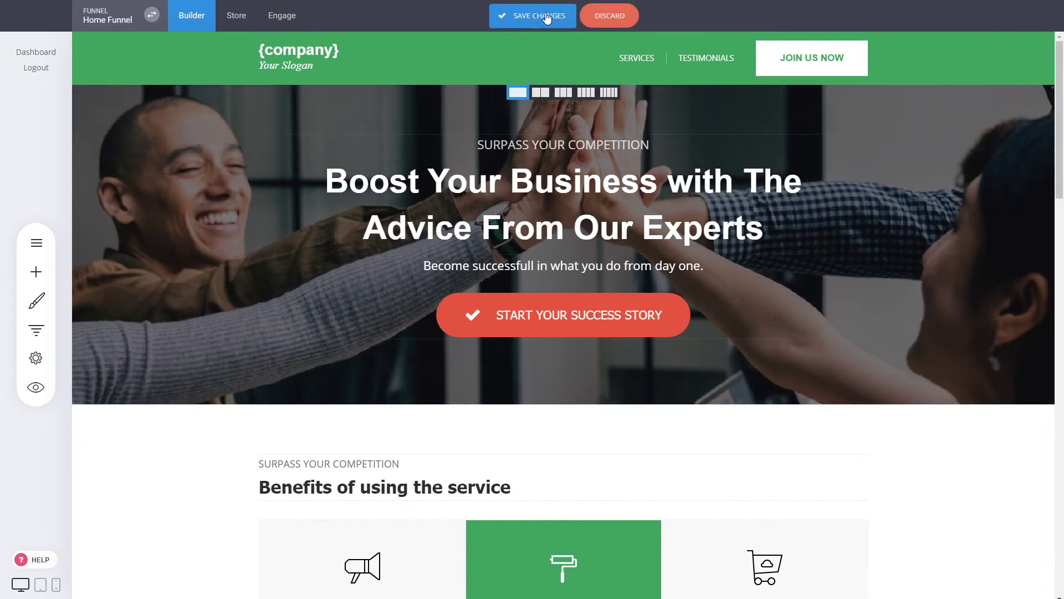
click(547, 17)
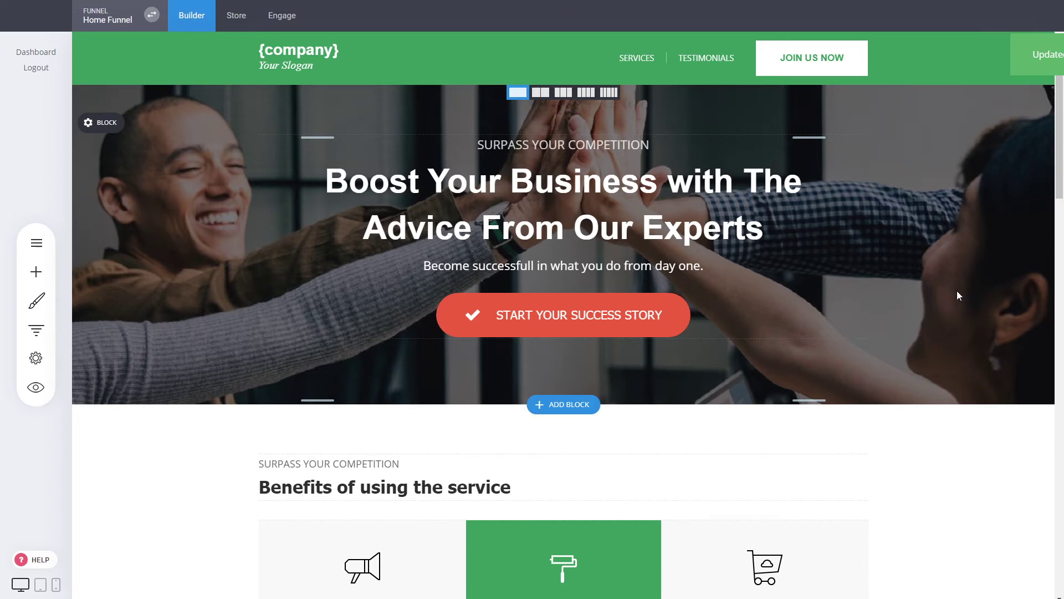
scroll(957, 295, down, 2)
scroll(823, 346, down, 3)
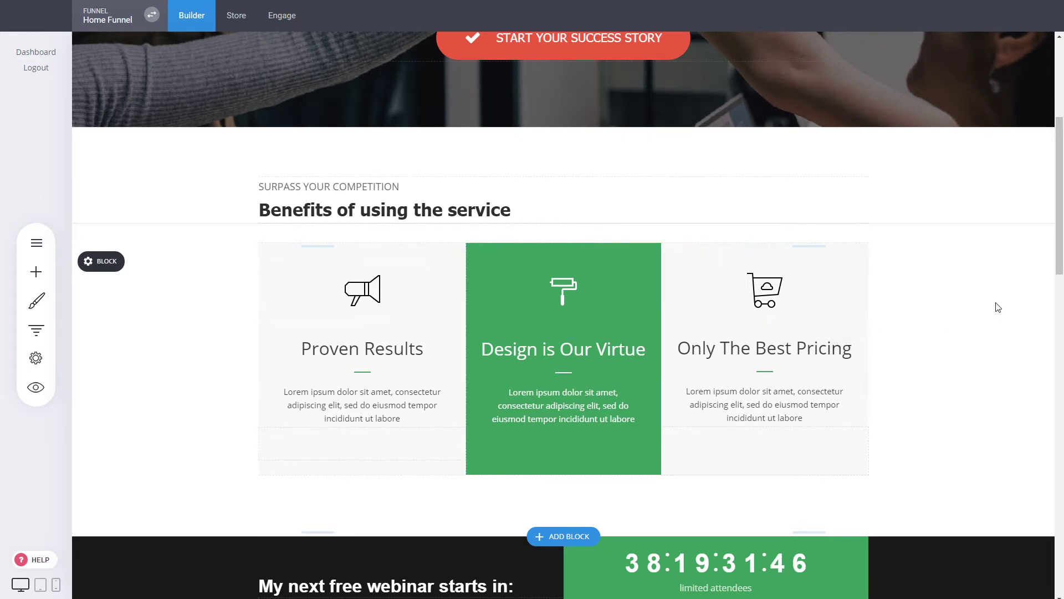
scroll(998, 307, down, 4)
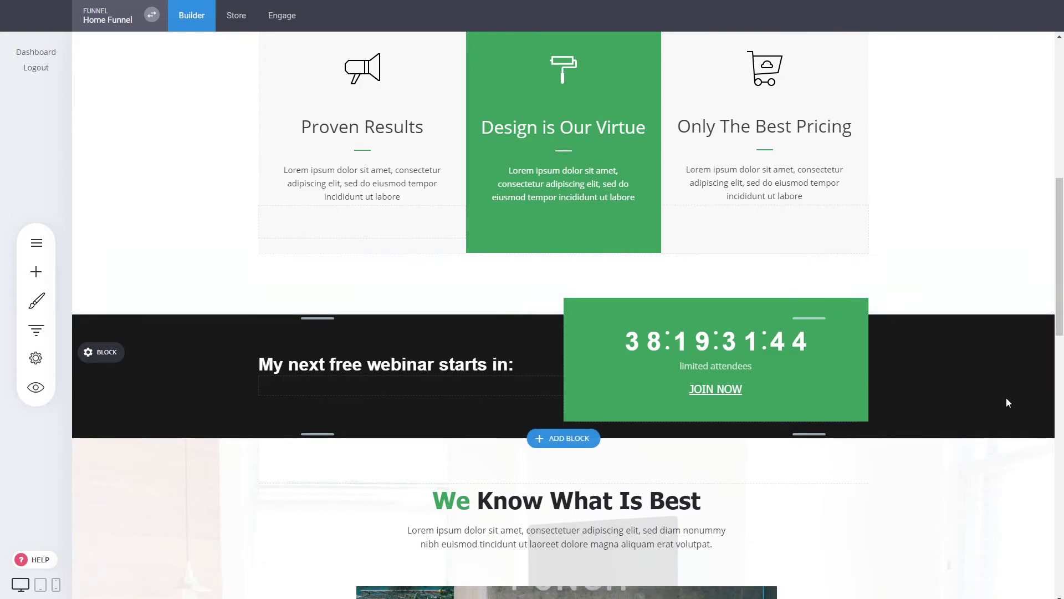
drag(1062, 290, 1063, 363)
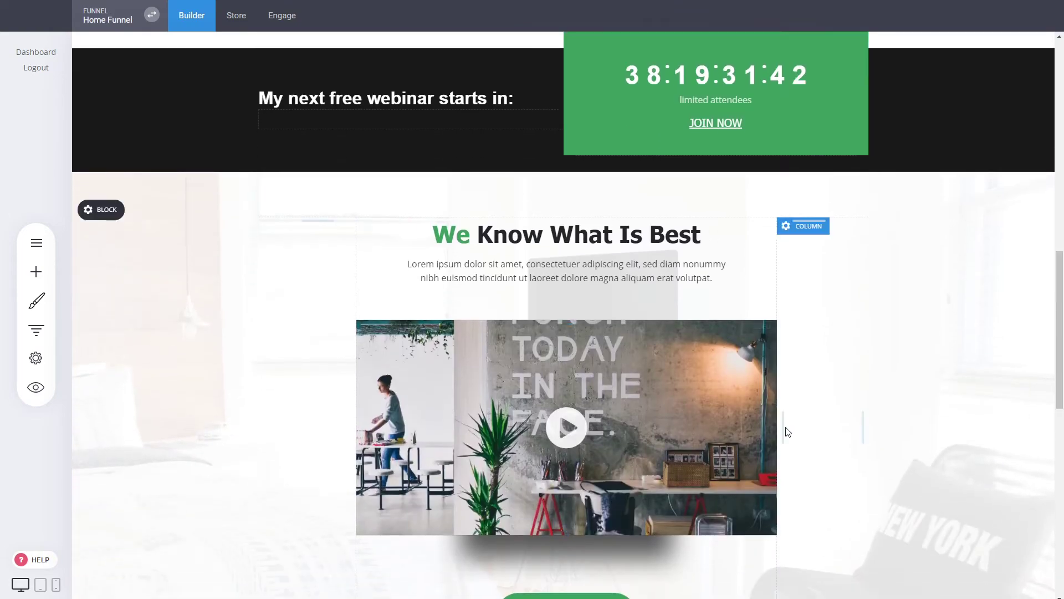
- Review the landing page variation from the hero through the benefits, webinar countdown, video and testimonials to the closing call-to-action block
scroll(949, 429, up, 6)
scroll(949, 433, up, 7)
scroll(948, 433, down, 11)
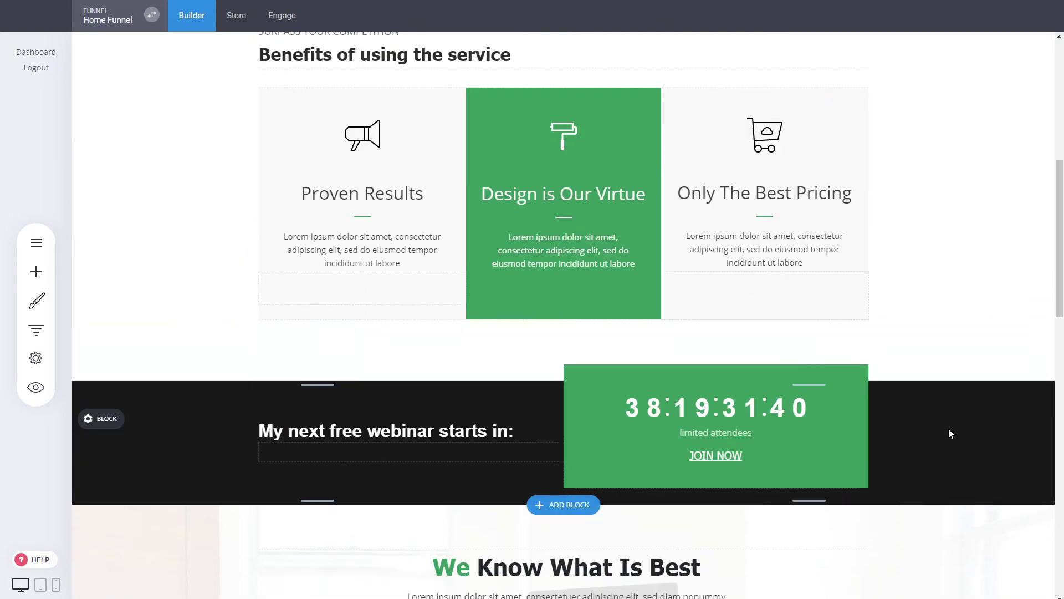
scroll(932, 436, up, 6)
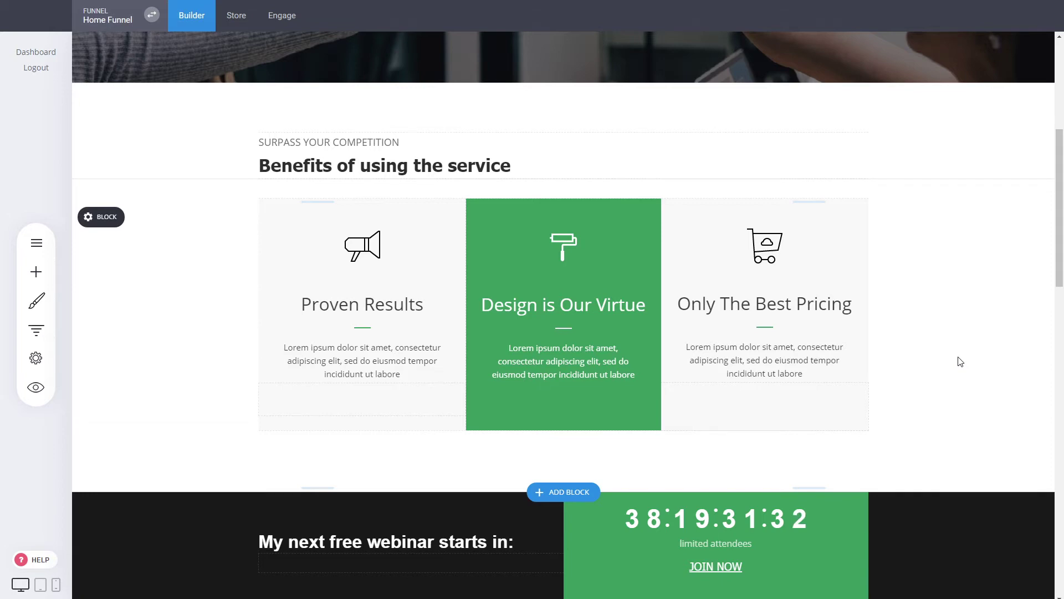
scroll(960, 361, up, 1)
scroll(960, 362, down, 4)
scroll(962, 364, down, 8)
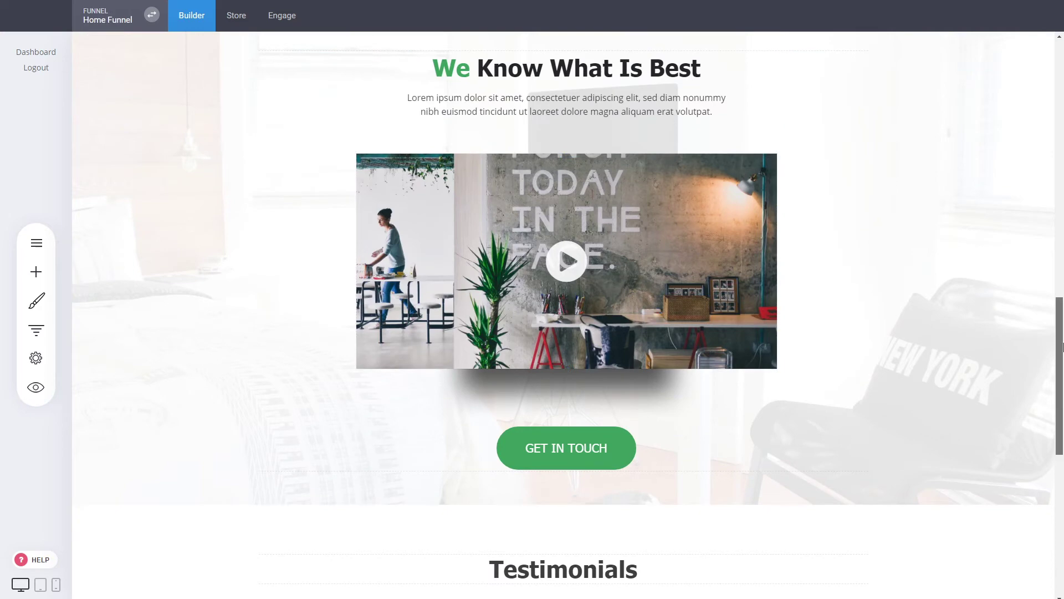
scroll(1063, 255, down, 3)
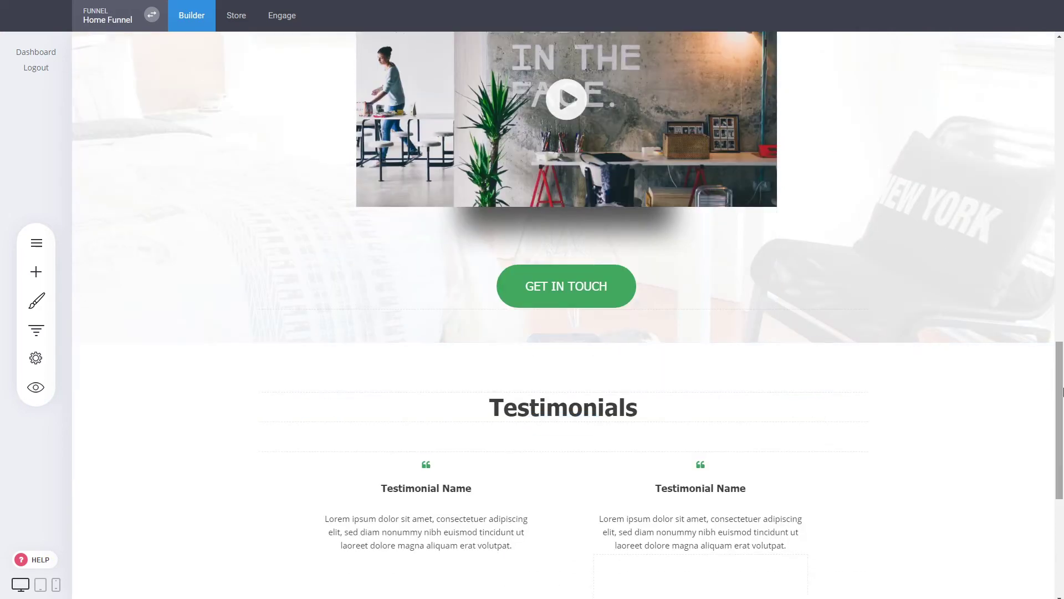
scroll(192, 424, up, 9)
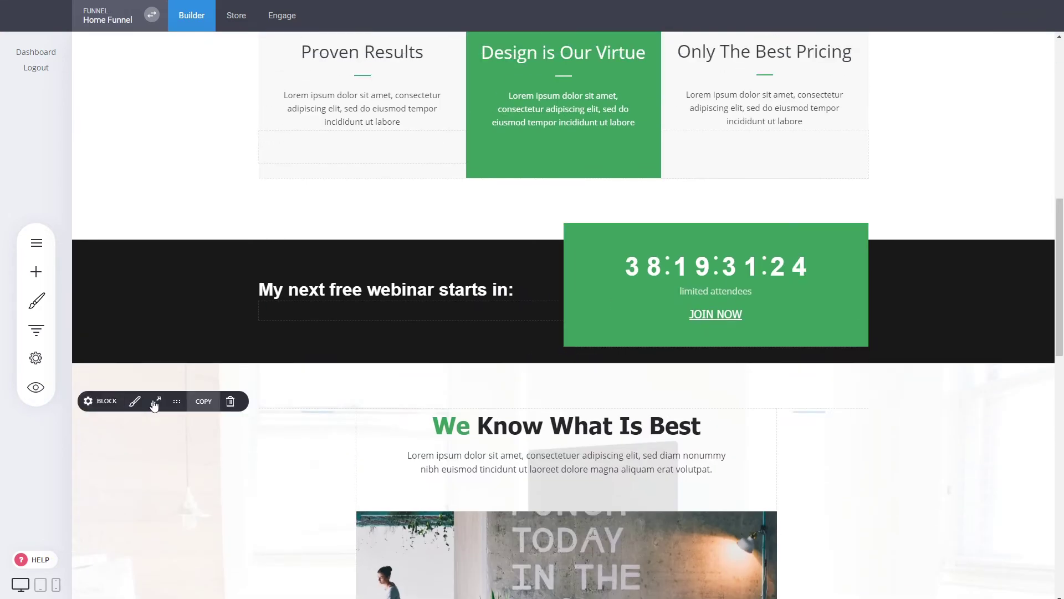
scroll(582, 486, up, 12)
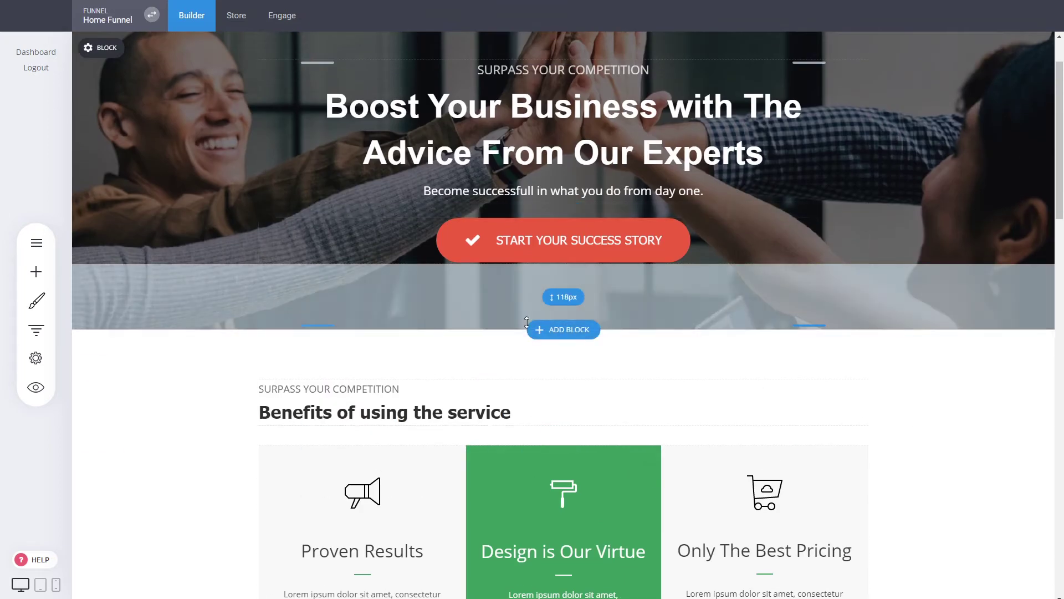
scroll(711, 368, up, 1)
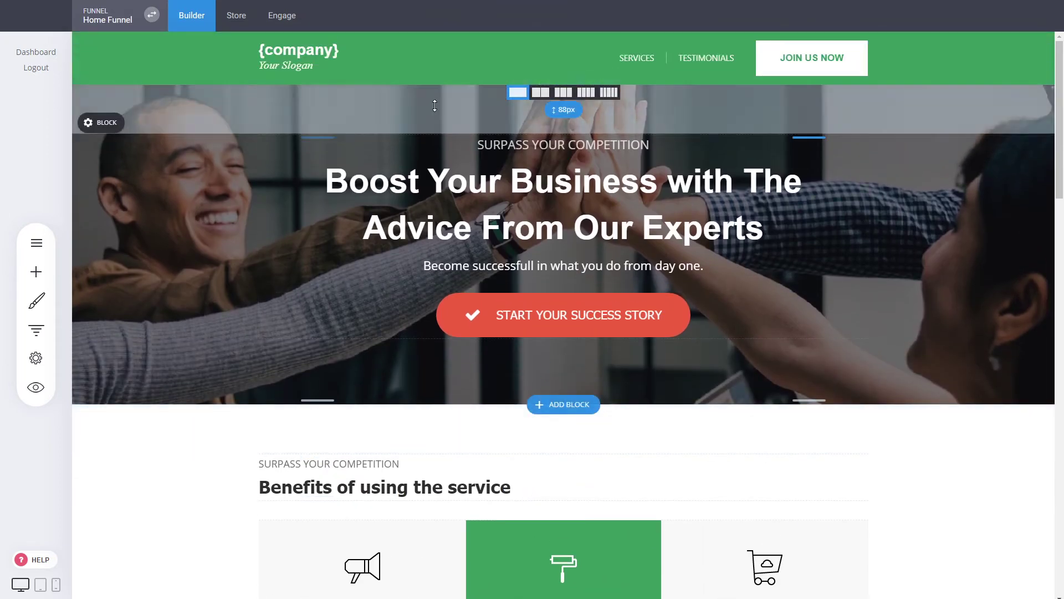
scroll(931, 363, down, 5)
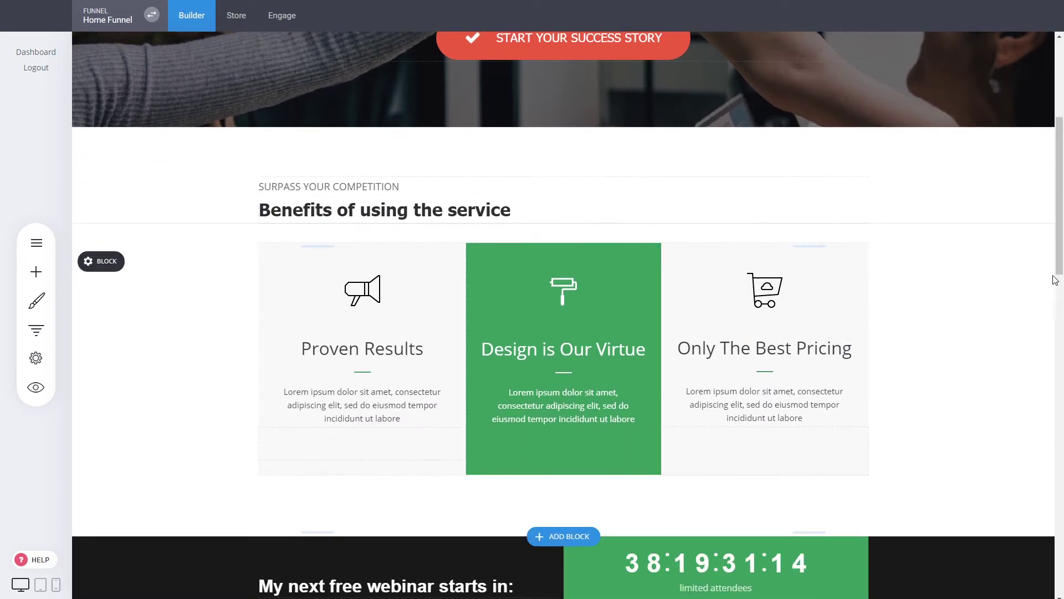
scroll(1061, 272, down, 3)
scroll(990, 319, down, 1)
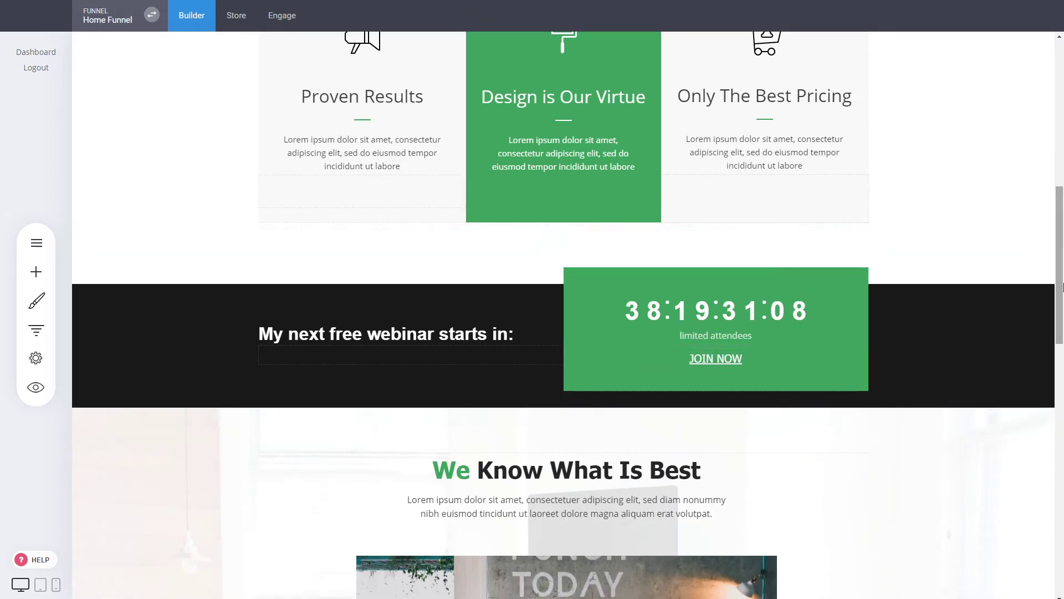
scroll(910, 502, down, 10)
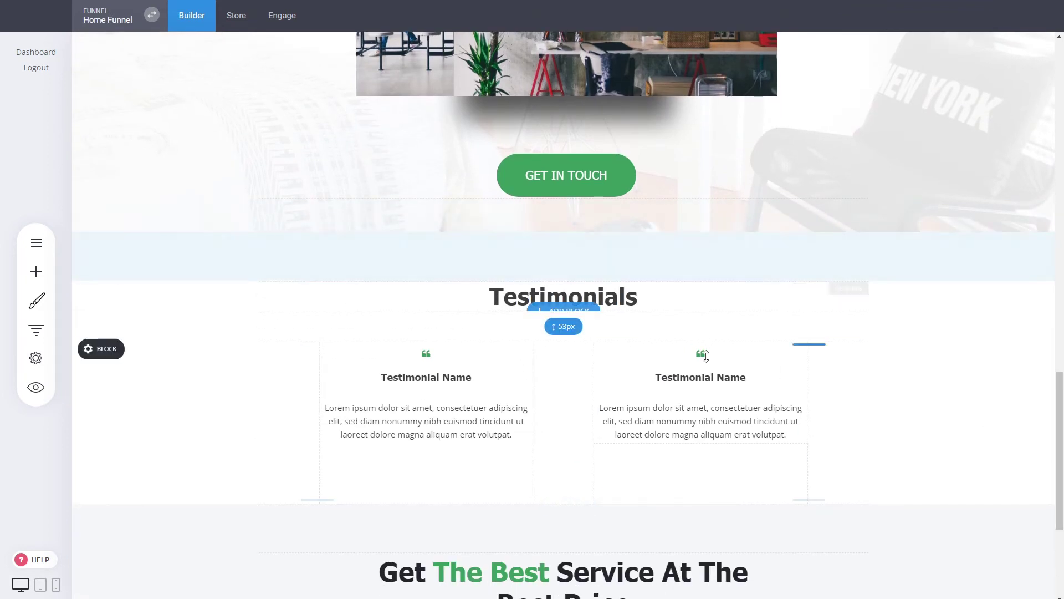
scroll(1062, 473, down, 2)
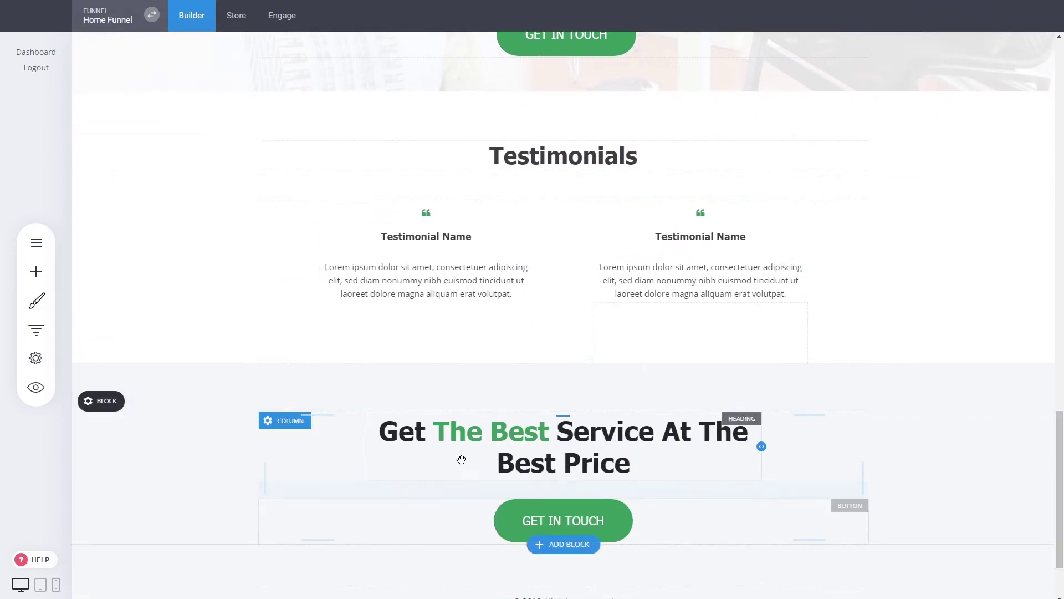
drag(1063, 540, 1063, 202)
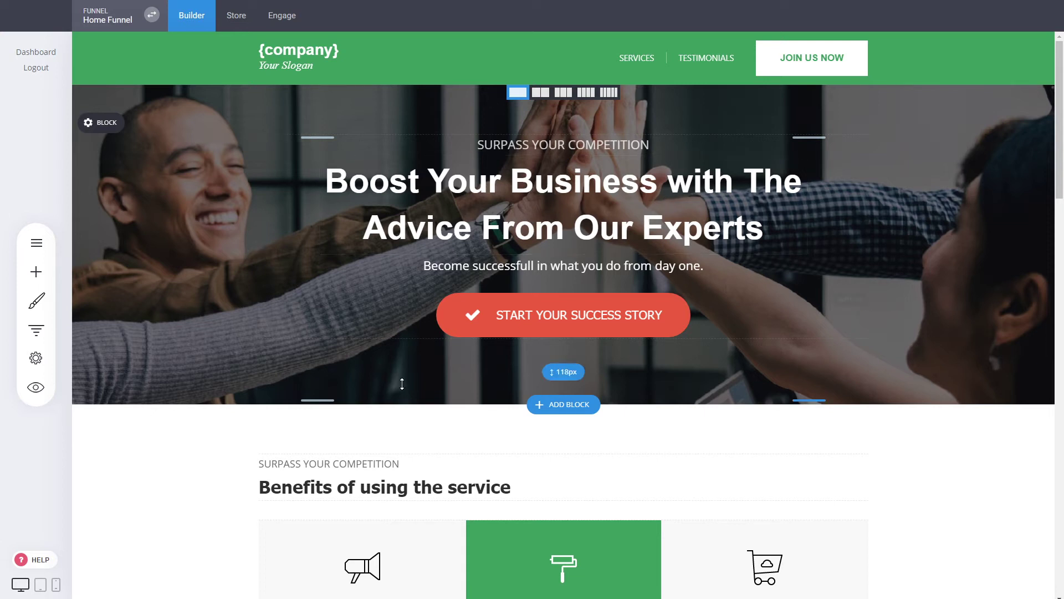
scroll(1062, 179, down, 2)
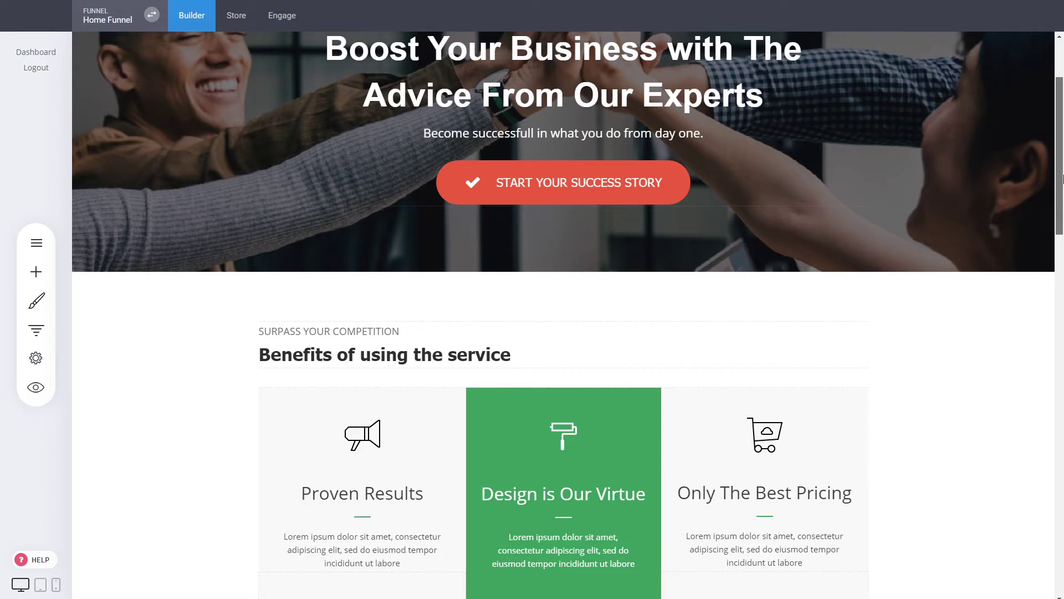
scroll(1062, 179, up, 2)
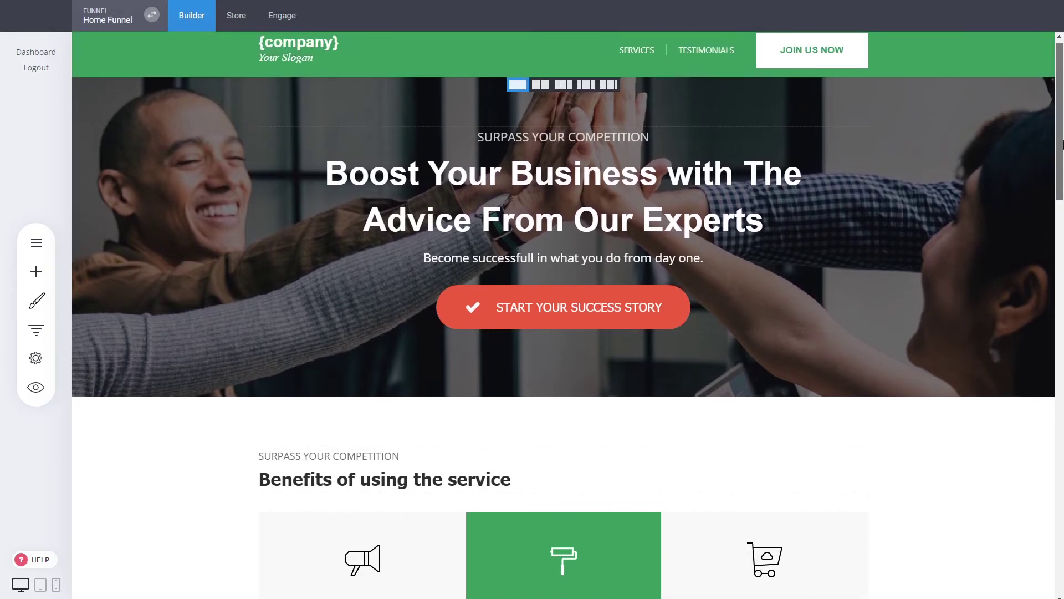
- Switch to the Opt-In Funnel and show its landing page in the builder
click(36, 330)
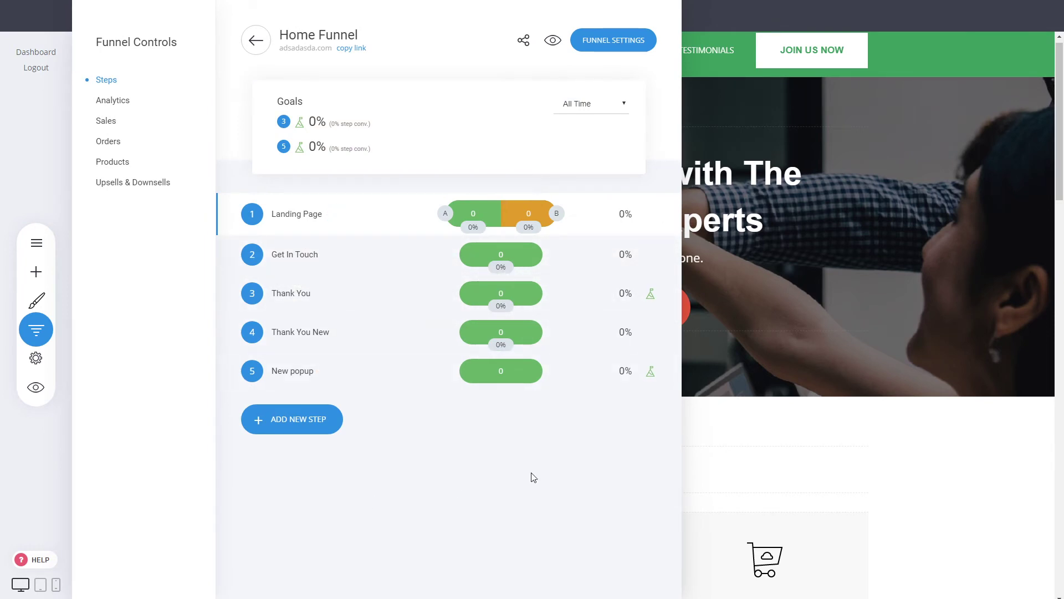
click(256, 40)
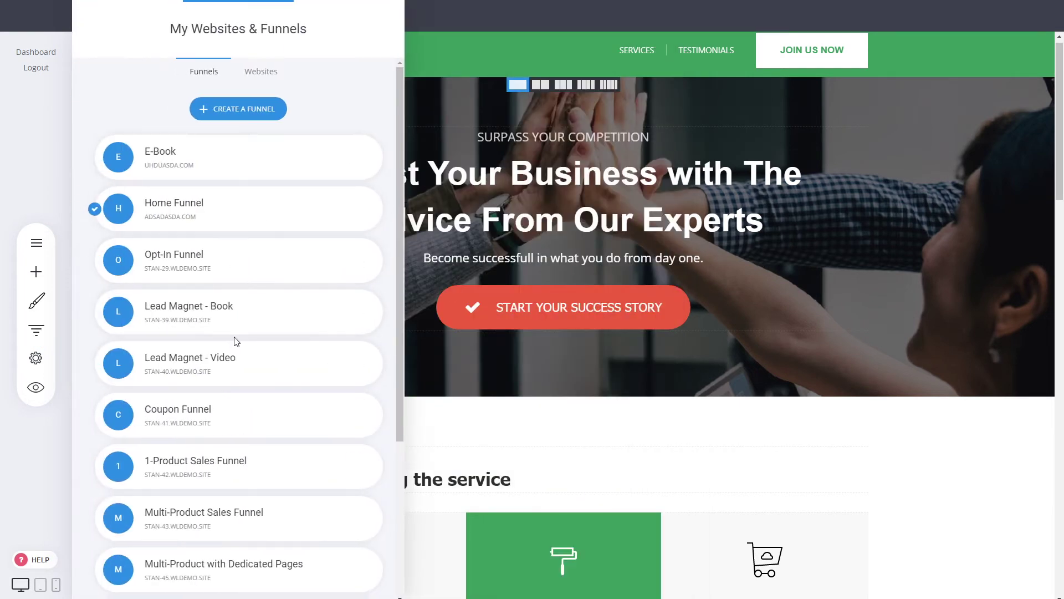
click(247, 265)
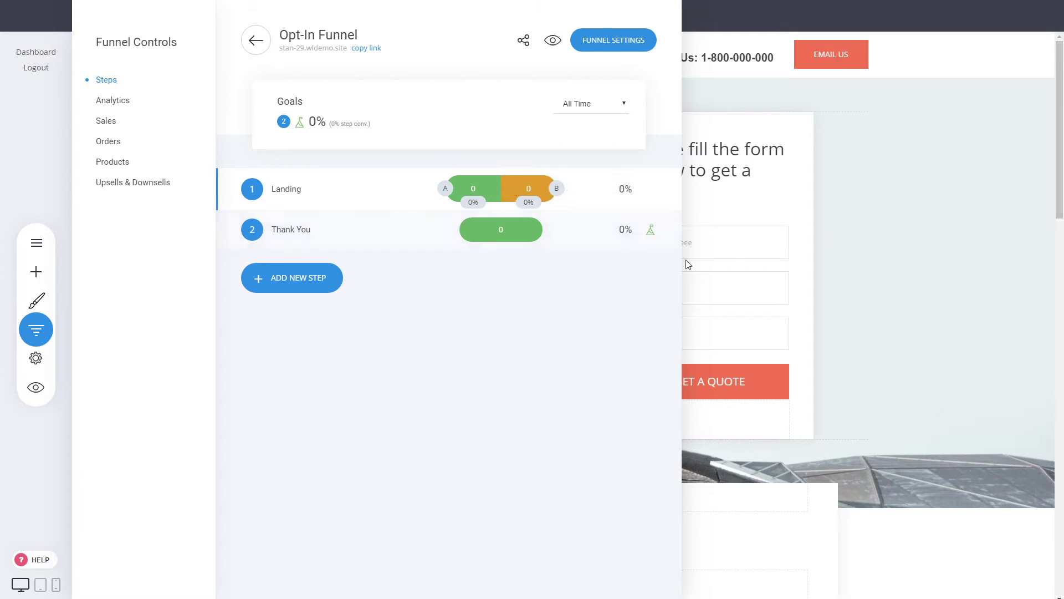
click(762, 264)
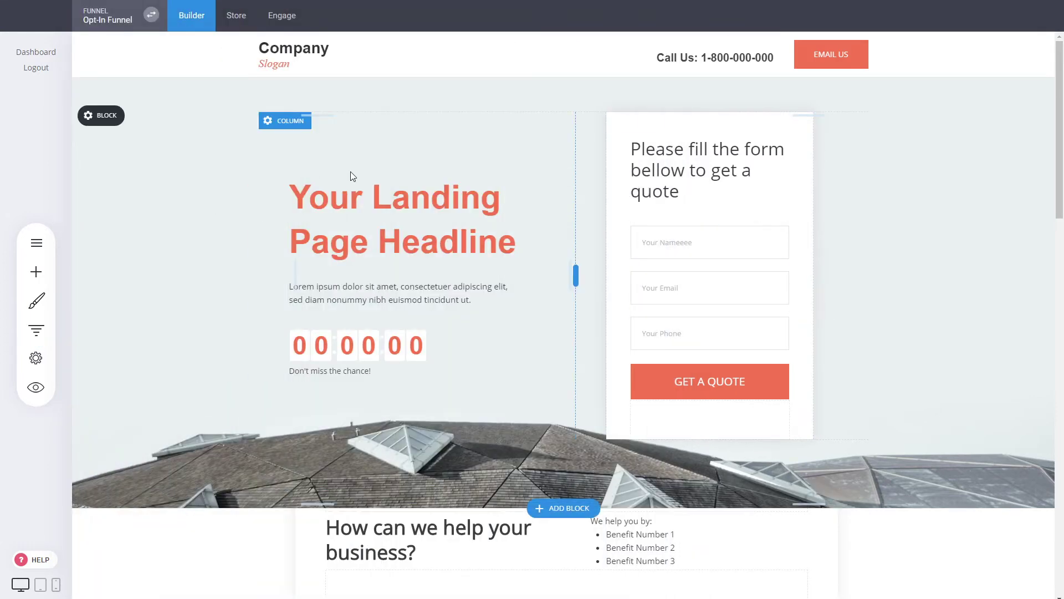
- Inspect the hero's headline text, countdown and quote form, including the form's field list, without changing anything
triple_click(403, 220)
click(480, 370)
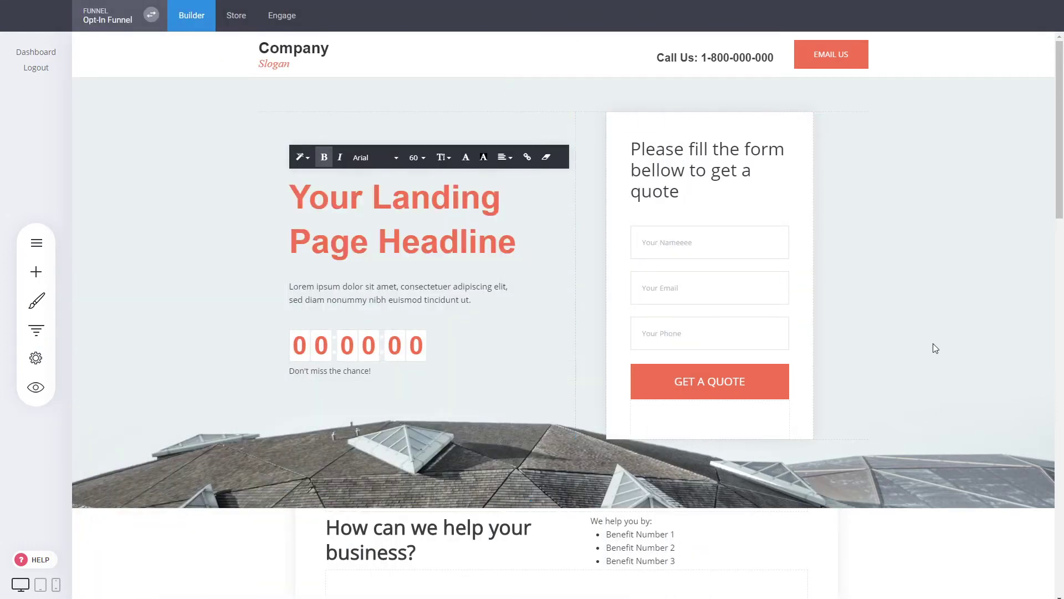
click(375, 348)
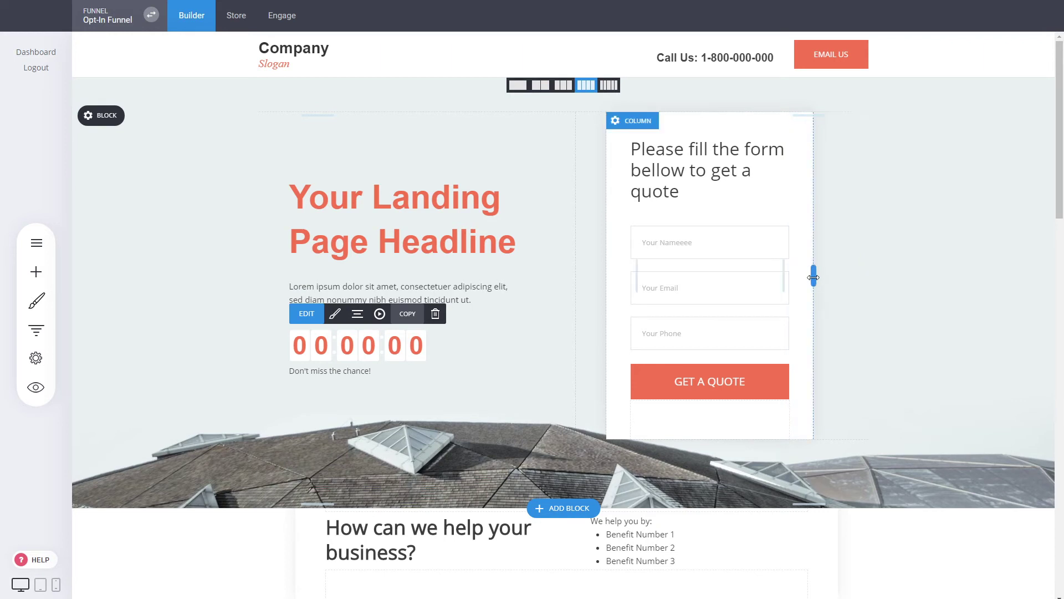
click(677, 280)
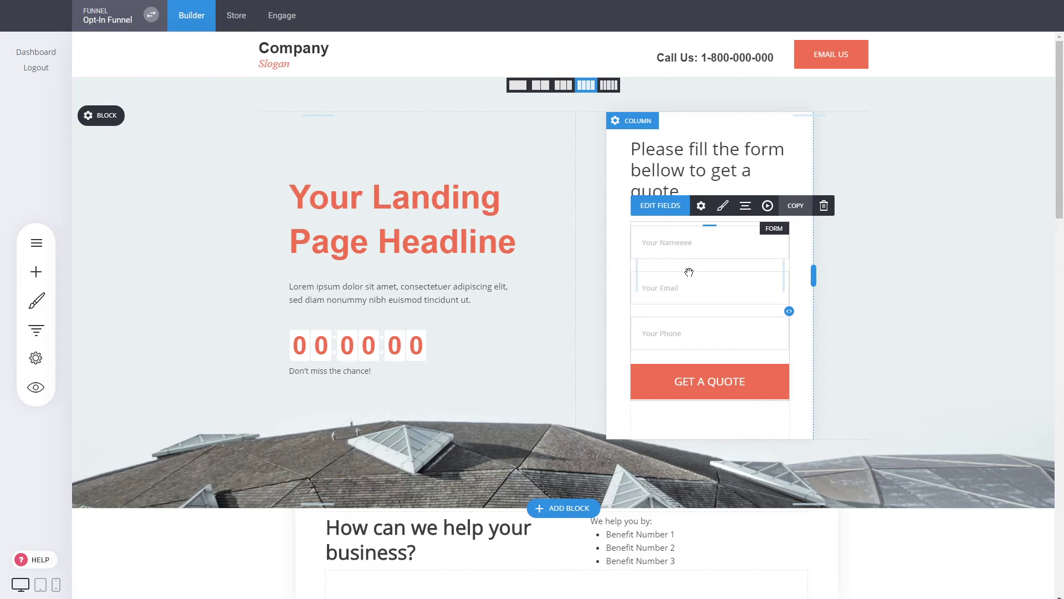
click(675, 206)
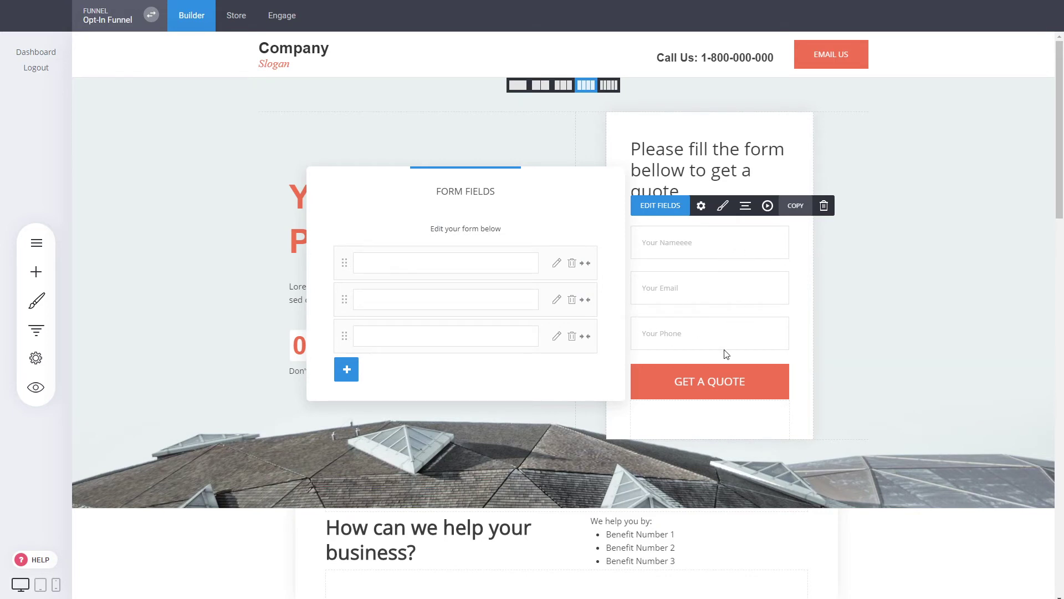
click(898, 297)
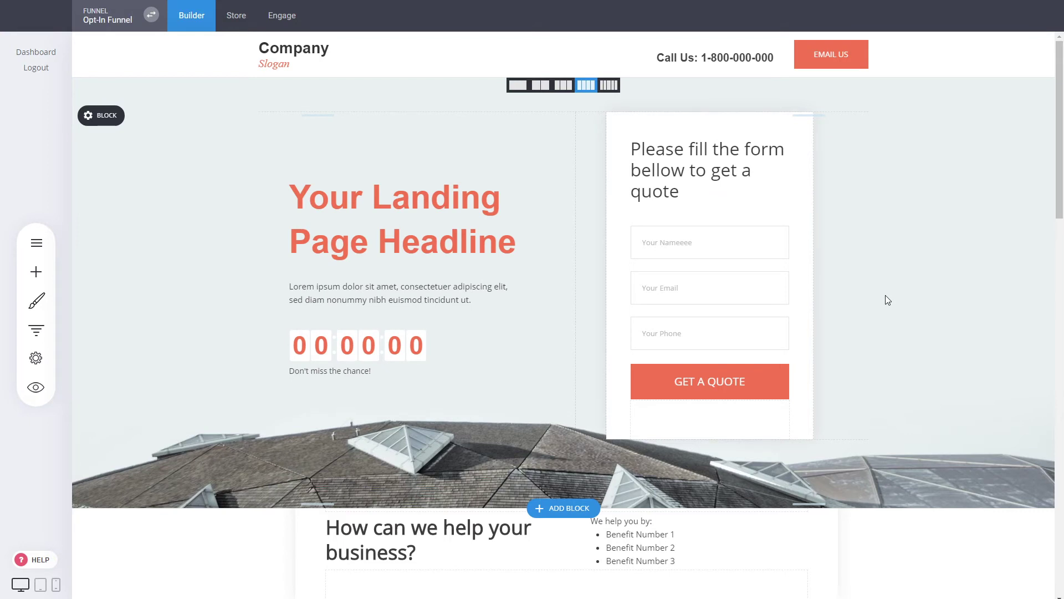
- Look through the Opt-In landing page's sections, including the benefits, features, testimonials and closing quote form
scroll(885, 299, down, 2)
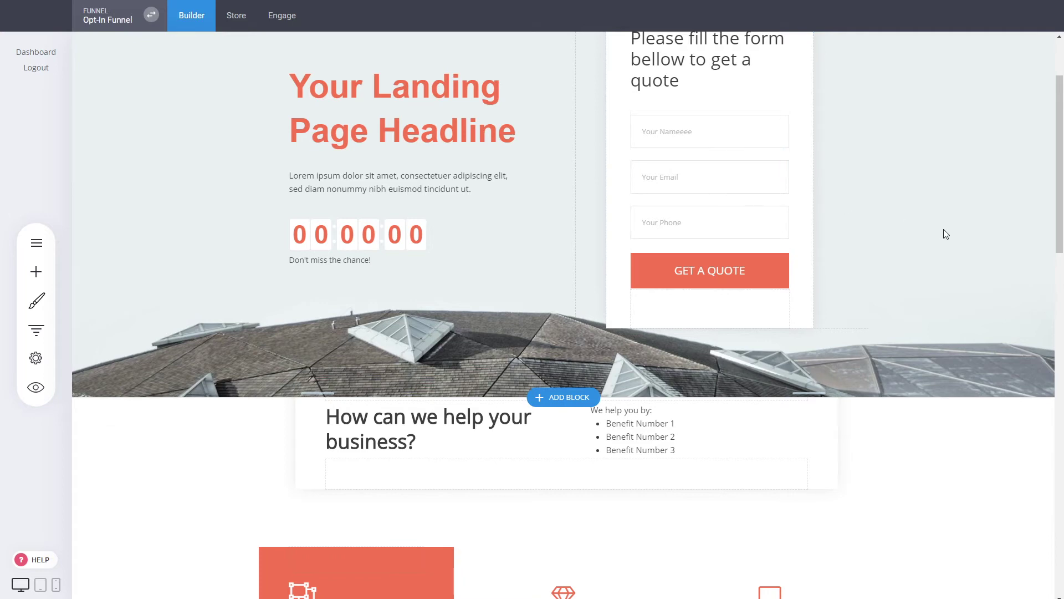
scroll(946, 237, down, 2)
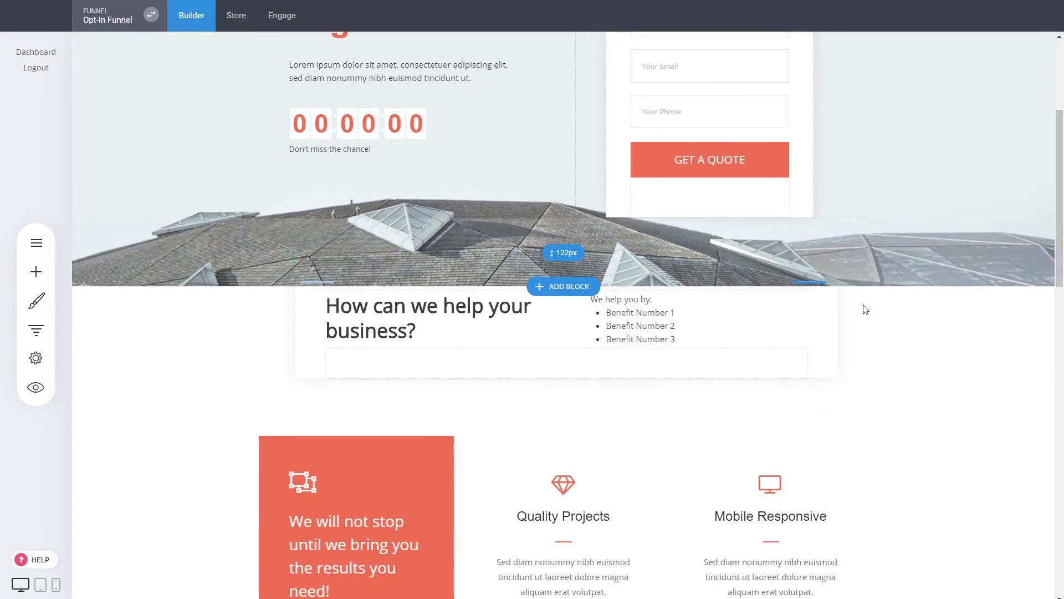
scroll(912, 349, down, 4)
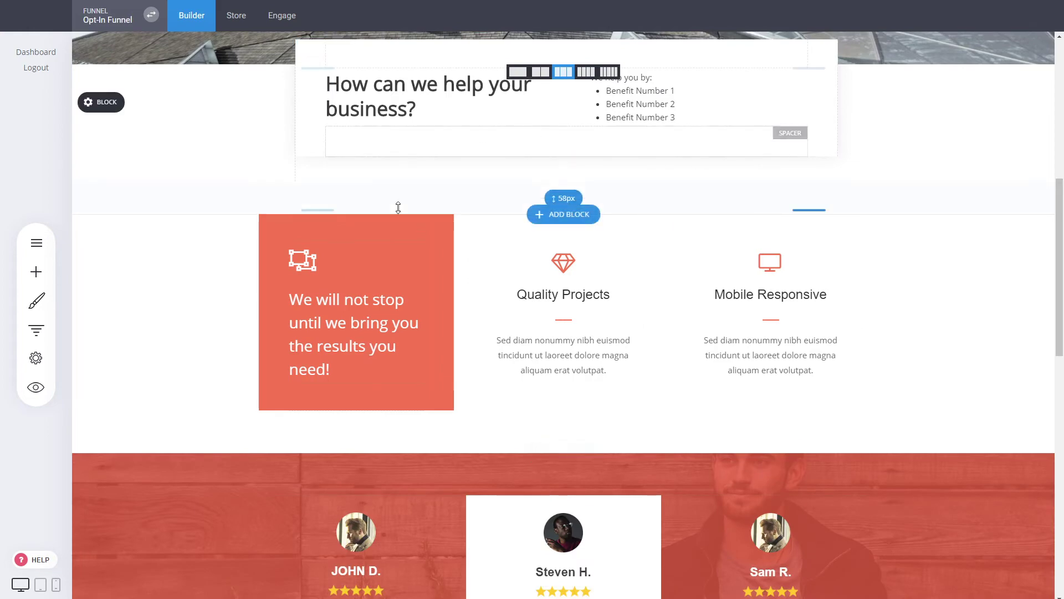
scroll(922, 290, up, 8)
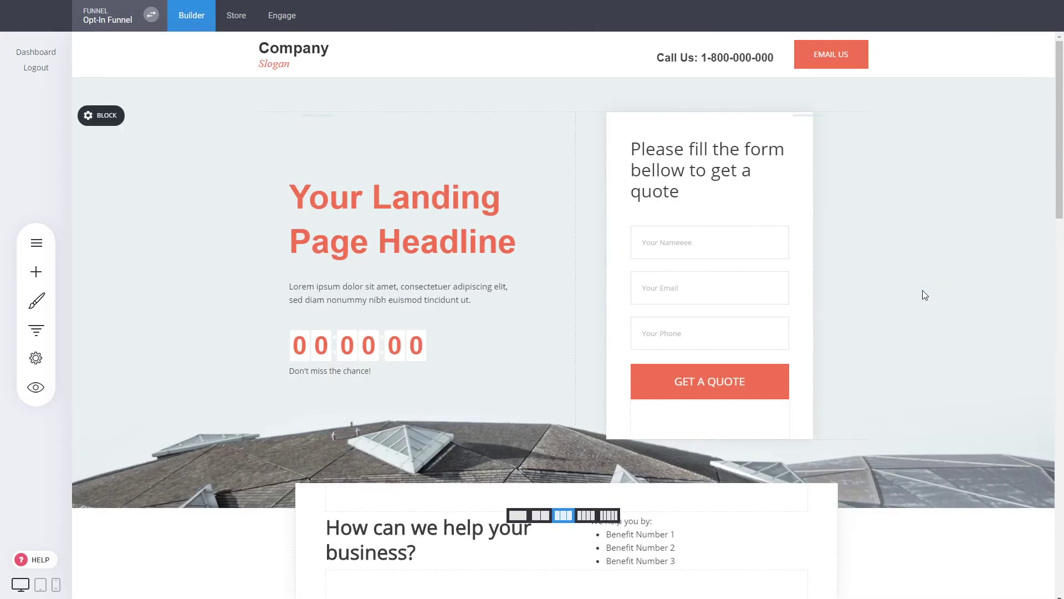
scroll(922, 290, down, 10)
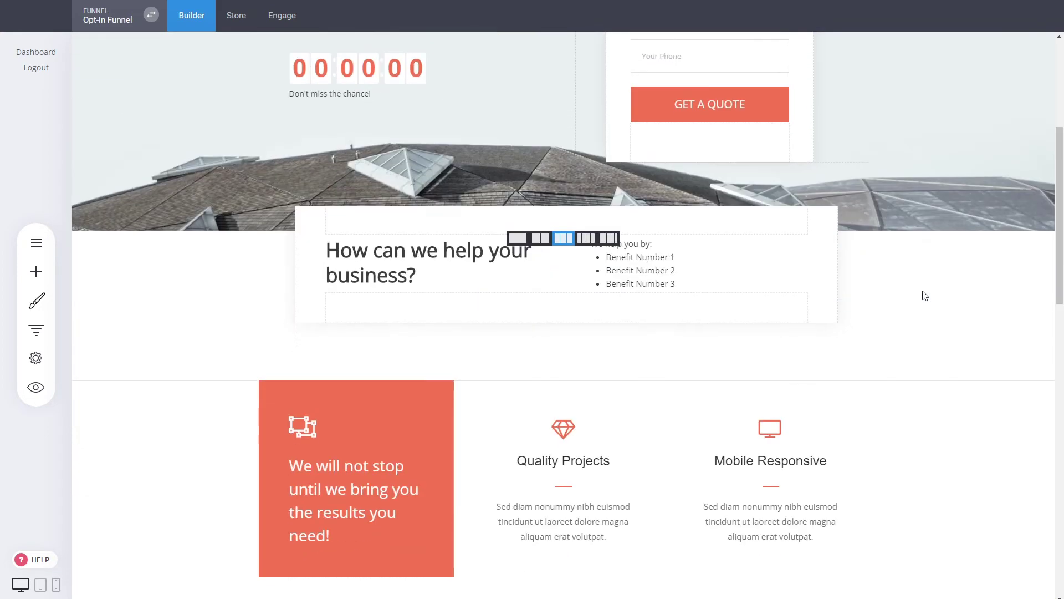
scroll(924, 295, down, 5)
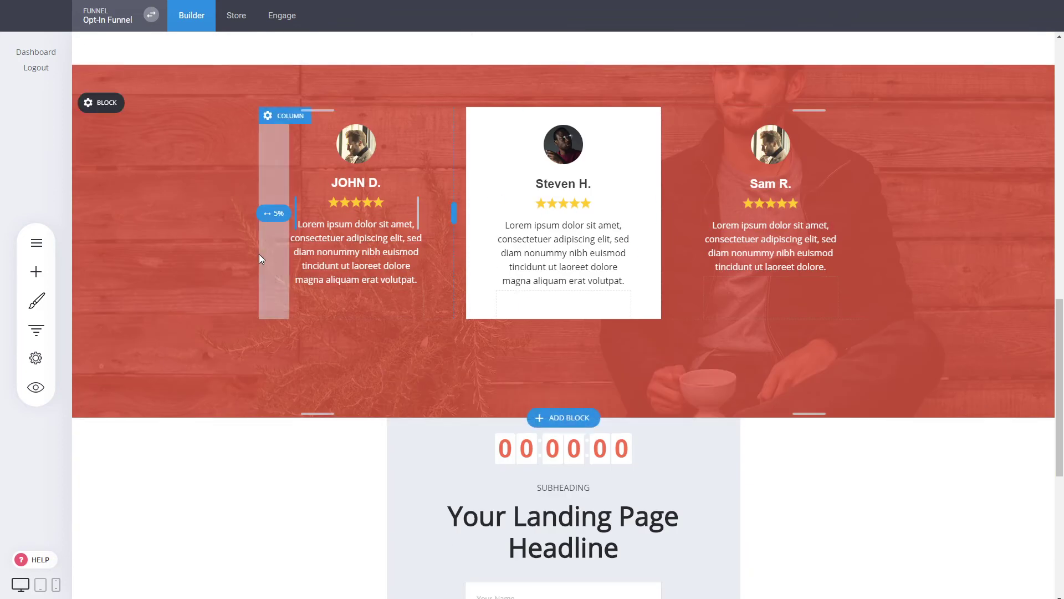
scroll(259, 154, down, 4)
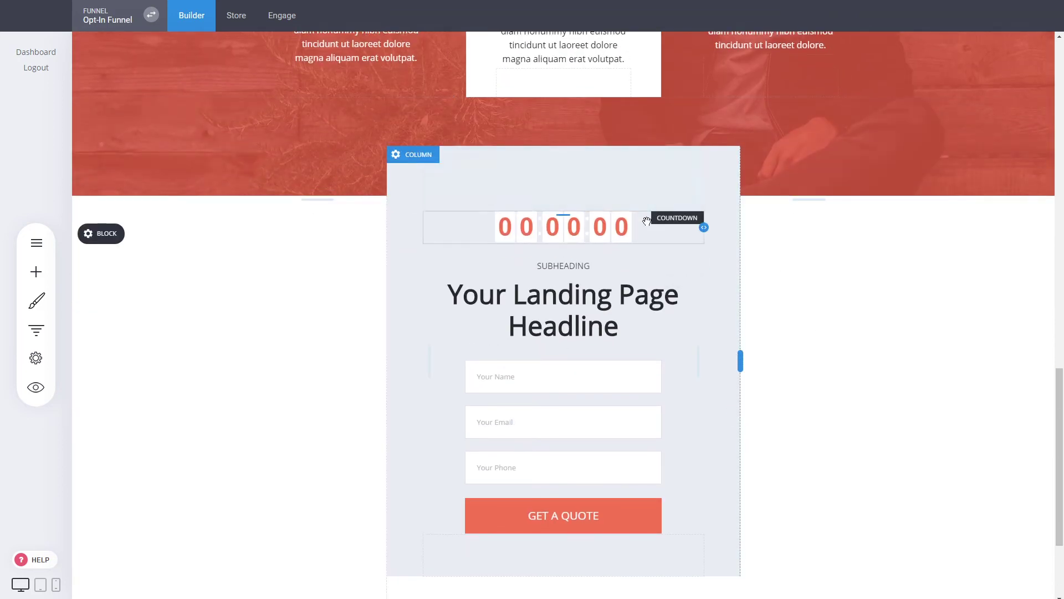
drag(1062, 445, 1063, 361)
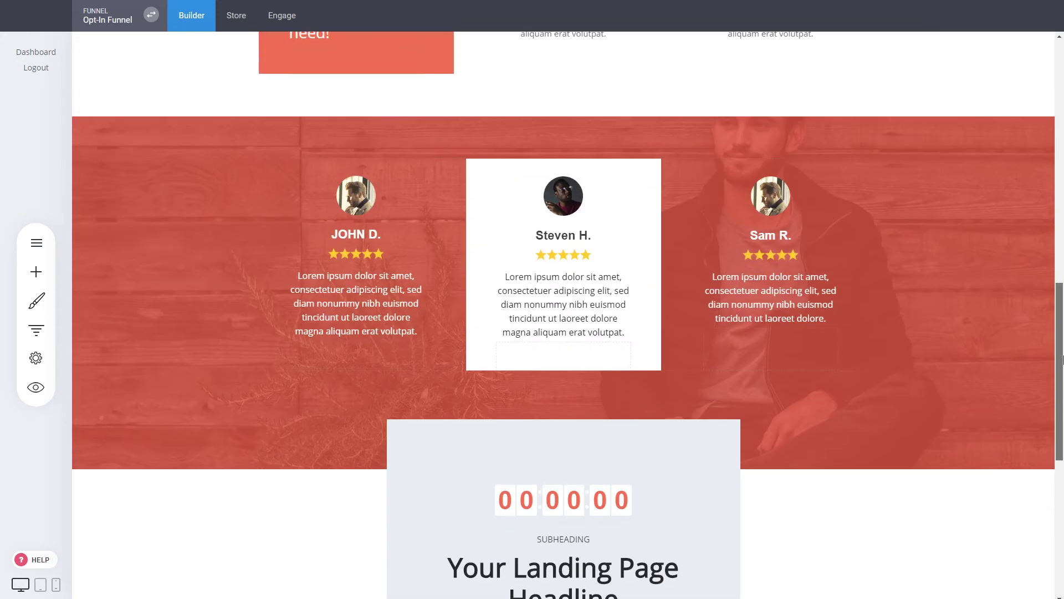
scroll(877, 336, up, 4)
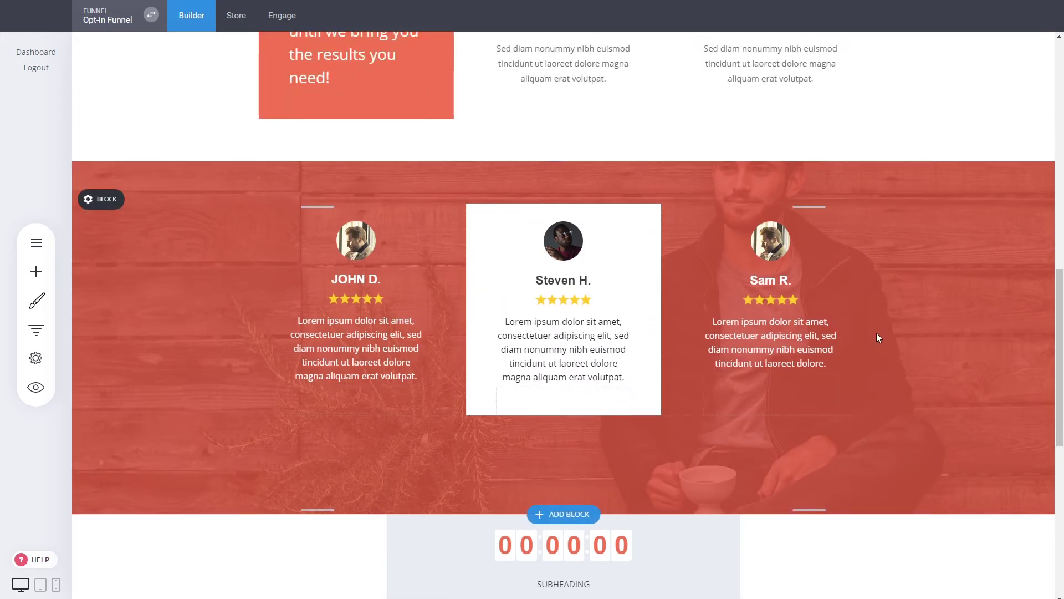
drag(1062, 296, 1050, 256)
scroll(1051, 260, down, 5)
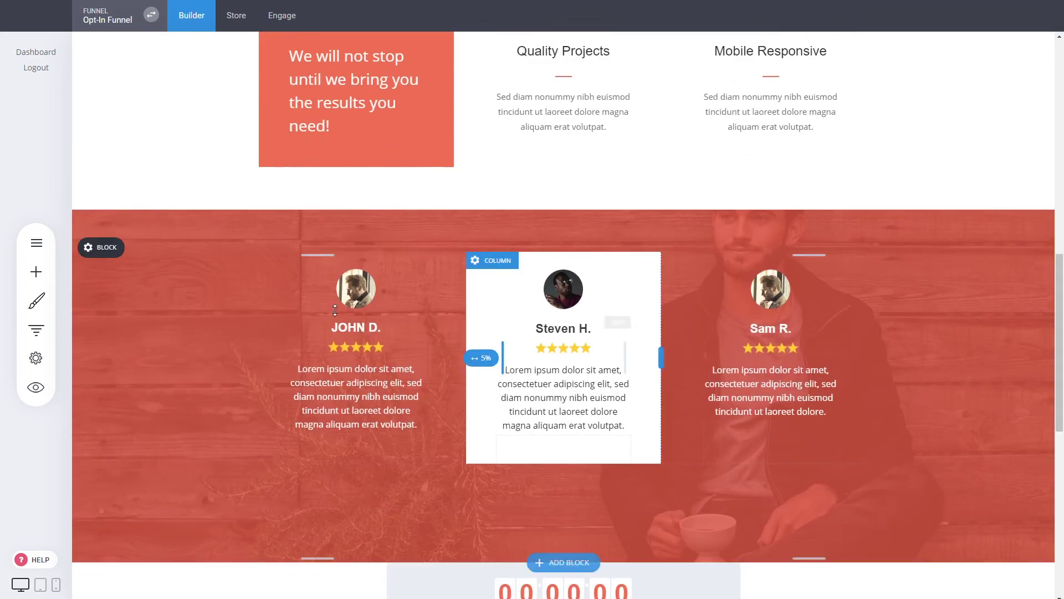
- Show the winner settings of the Landing step's A/B test in the Opt-In Funnel and inspect the automatic winner threshold
click(36, 330)
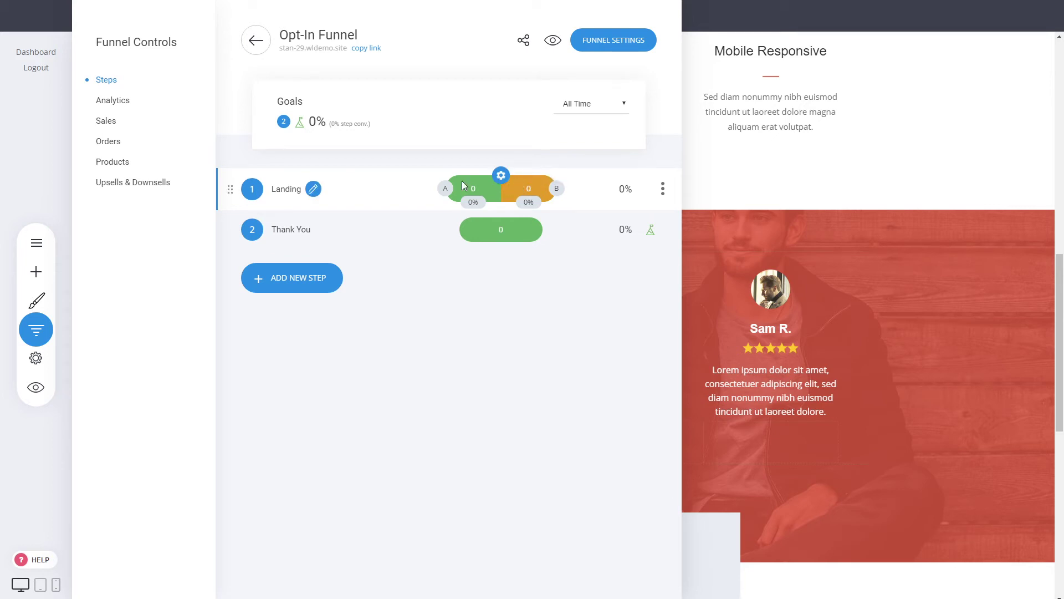
click(501, 176)
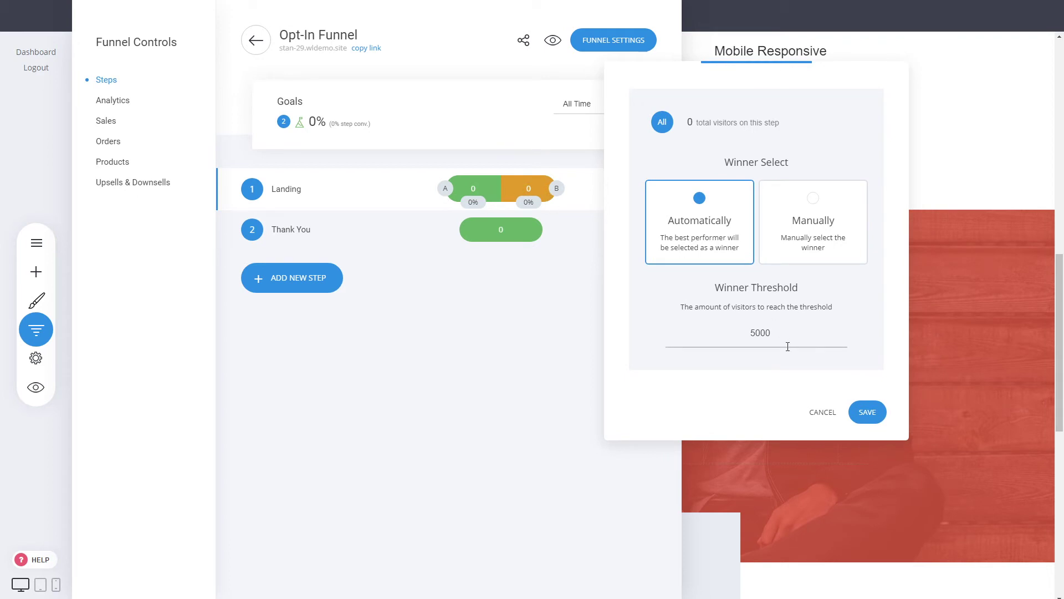
drag(784, 337, 742, 339)
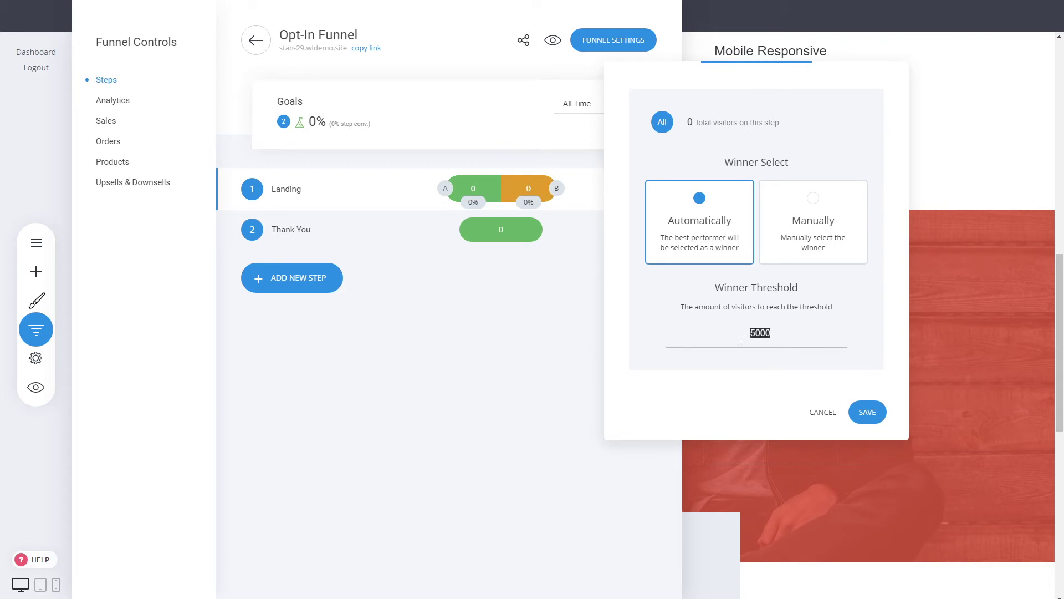
click(732, 370)
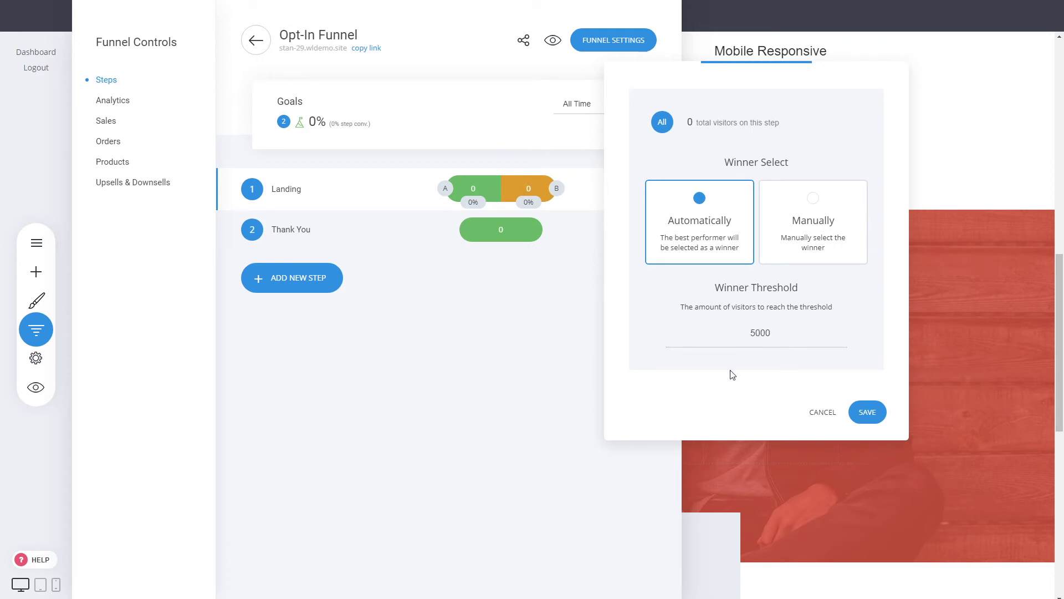
- Switch the Landing step's A/B test to manual winner selection and choose variation A as the winner
click(475, 190)
click(826, 219)
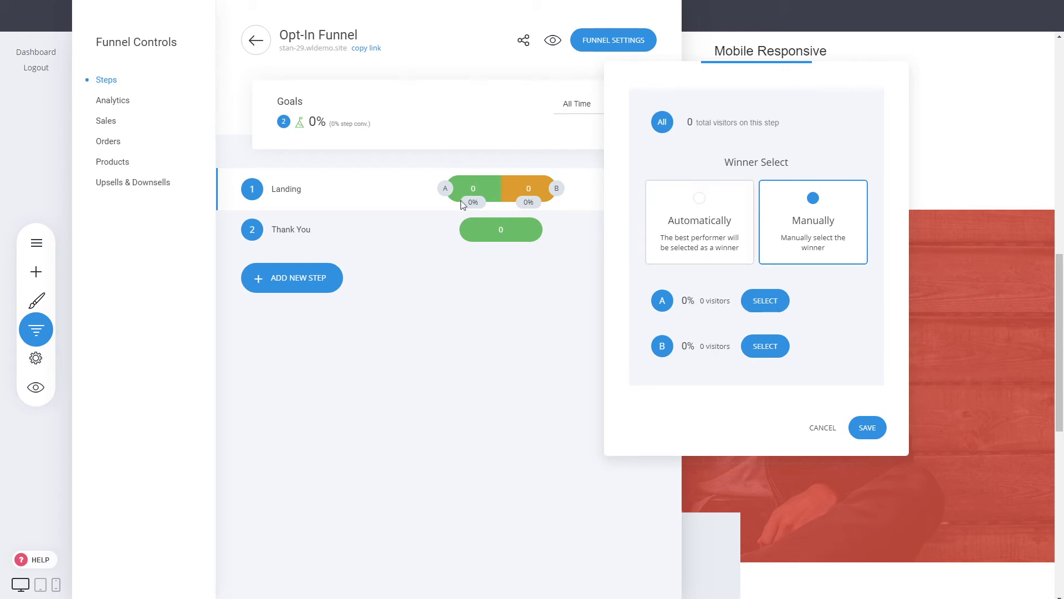
click(781, 304)
click(568, 280)
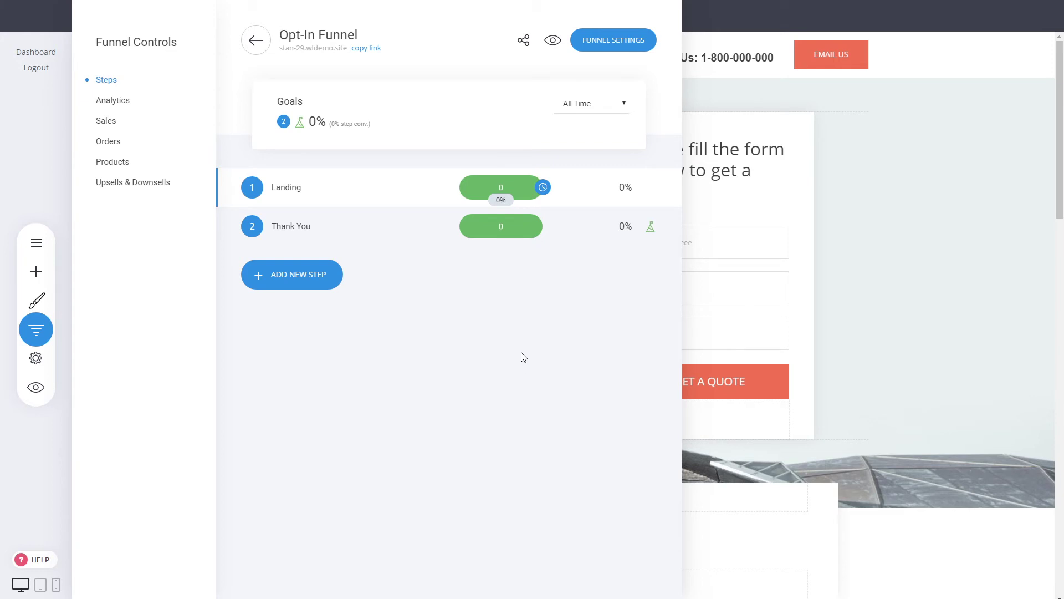
- Examine the Landing step's A/B test history with its winner and losers, and return to the page builder
mouse_move(568, 243)
mouse_move(500, 188)
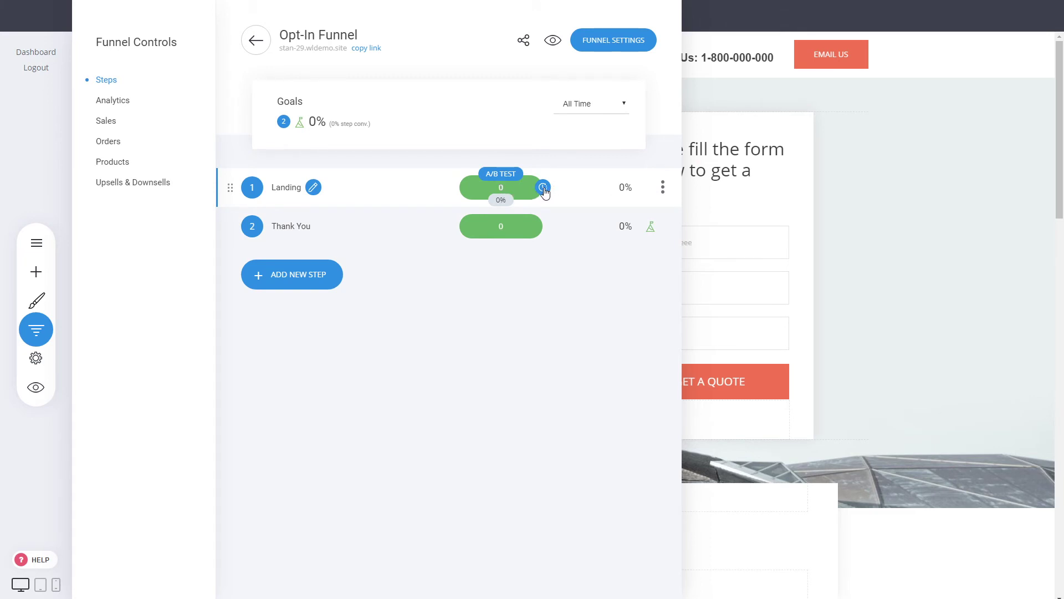
click(543, 188)
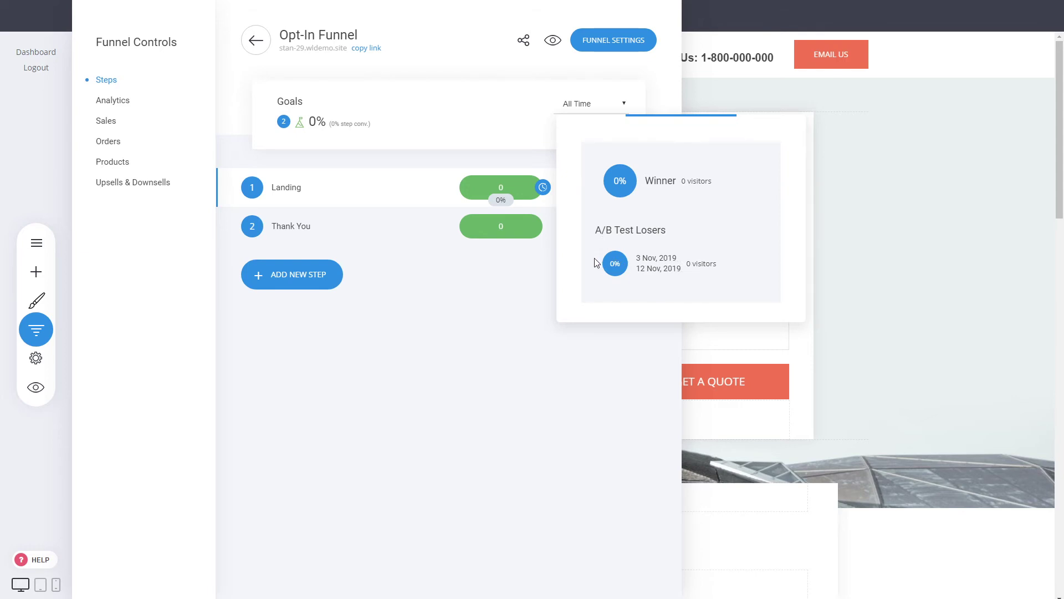
click(473, 350)
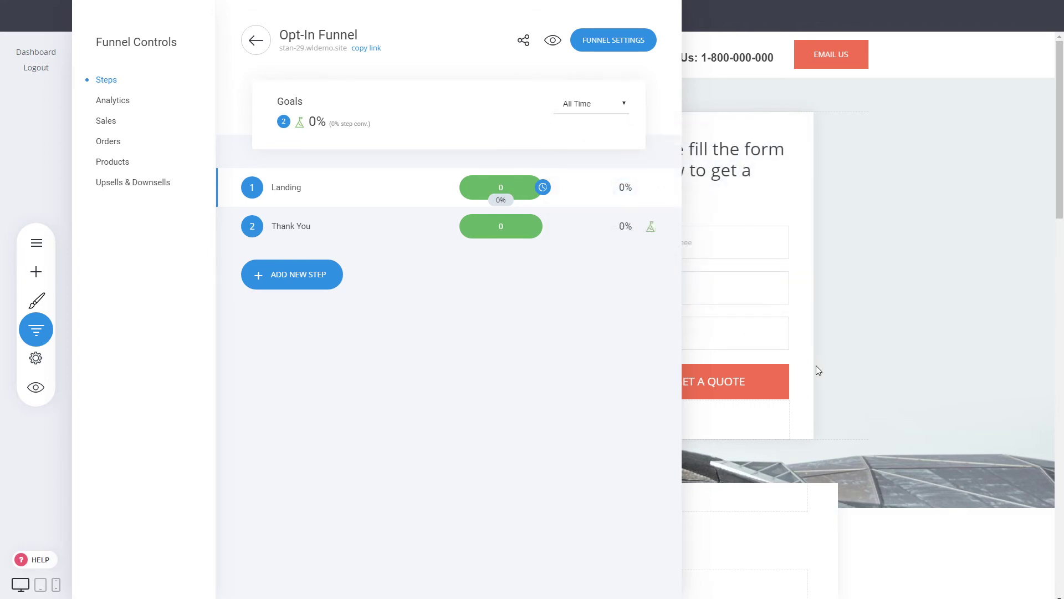
click(876, 254)
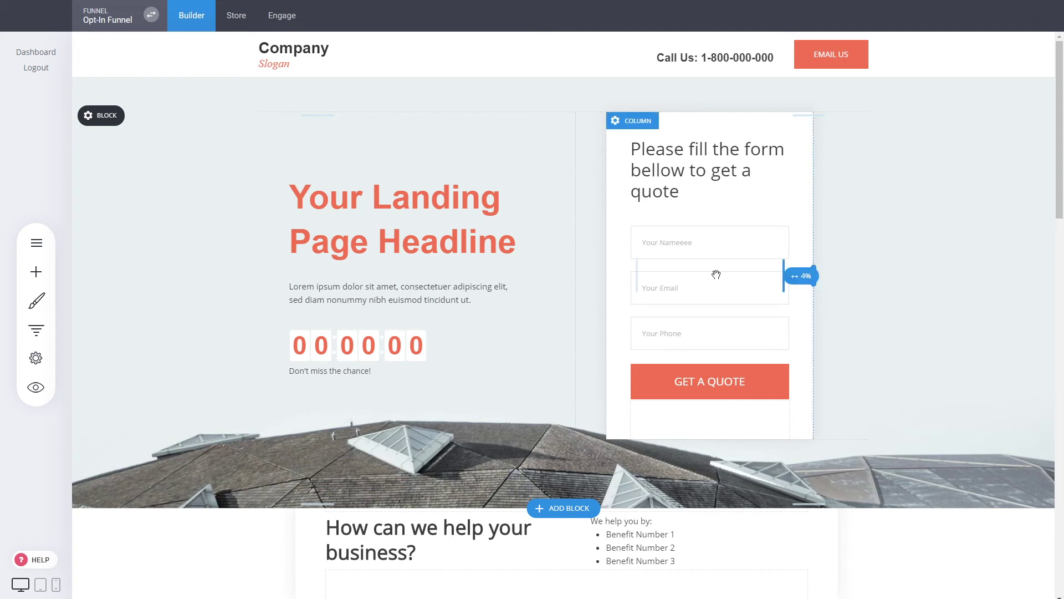
- Switch to the 1-Product Sales Funnel and show its landing page in the builder
click(36, 330)
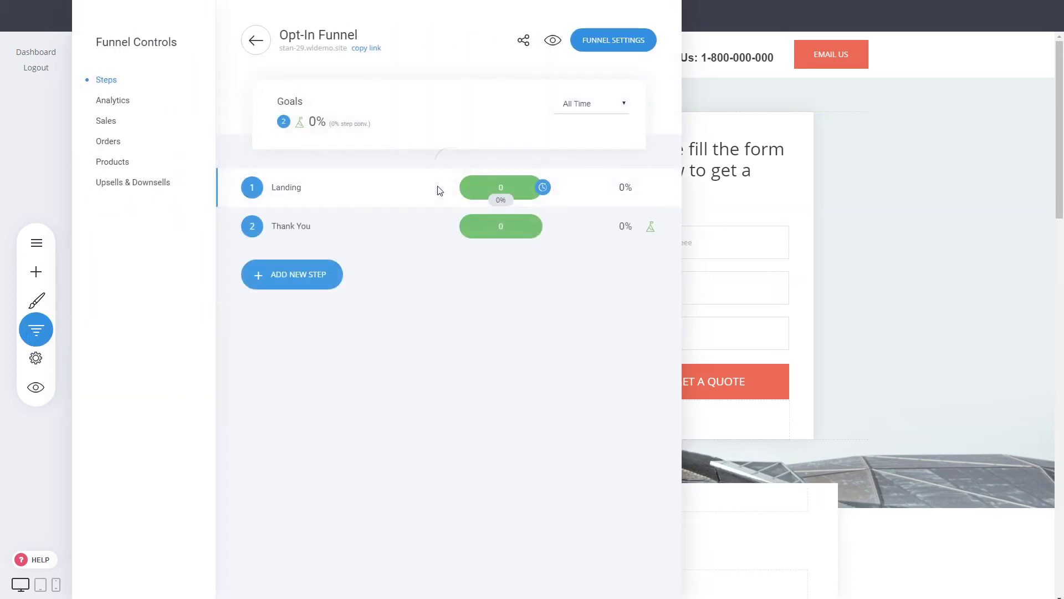
click(246, 40)
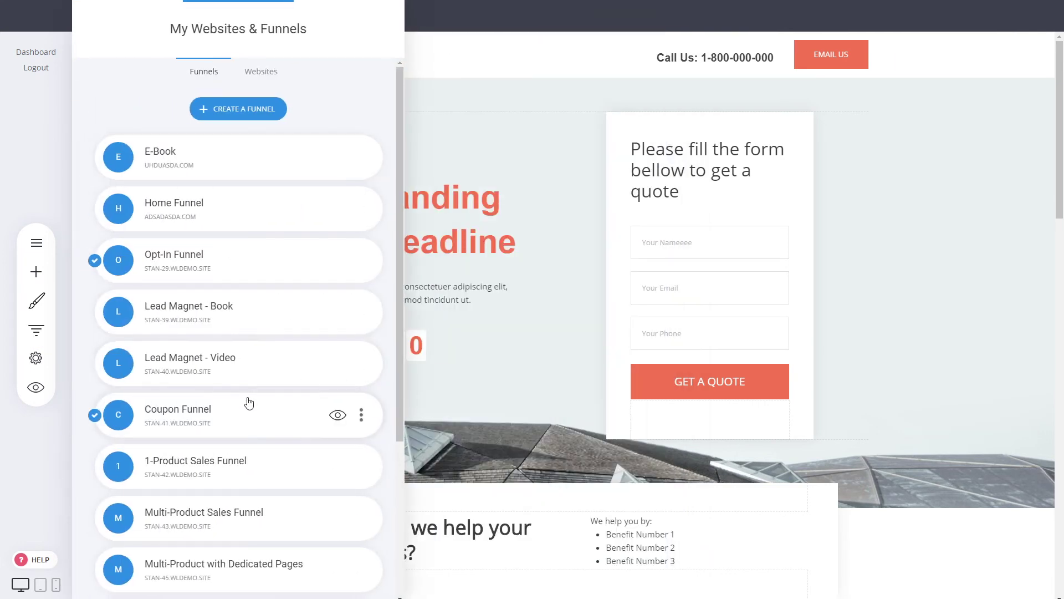
click(253, 469)
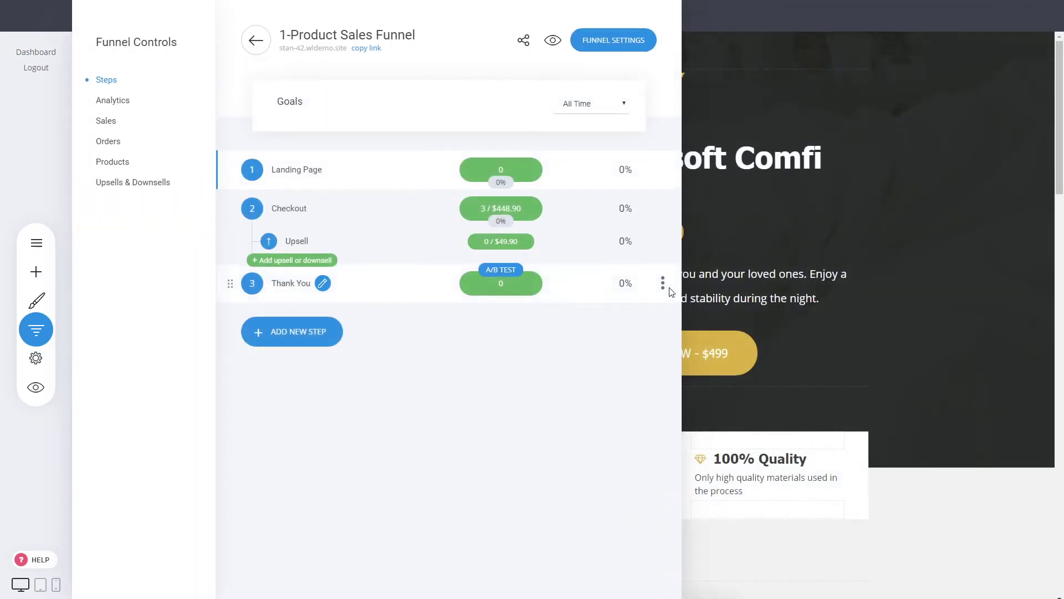
click(813, 270)
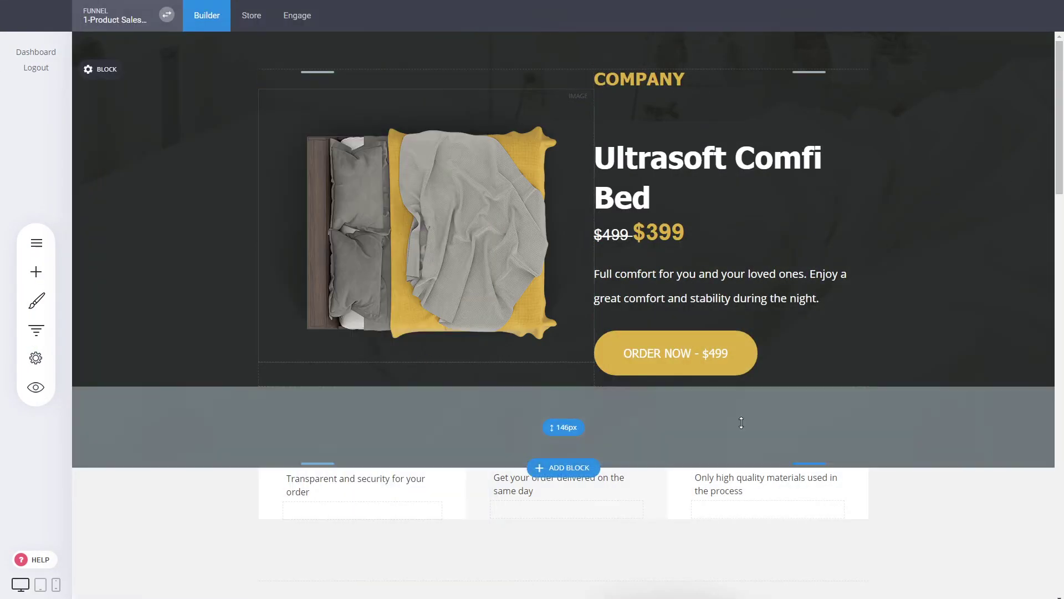
- Look through the bed landing page from the hero offer to the guarantees and the sleep quality section
drag(1060, 127, 1061, 159)
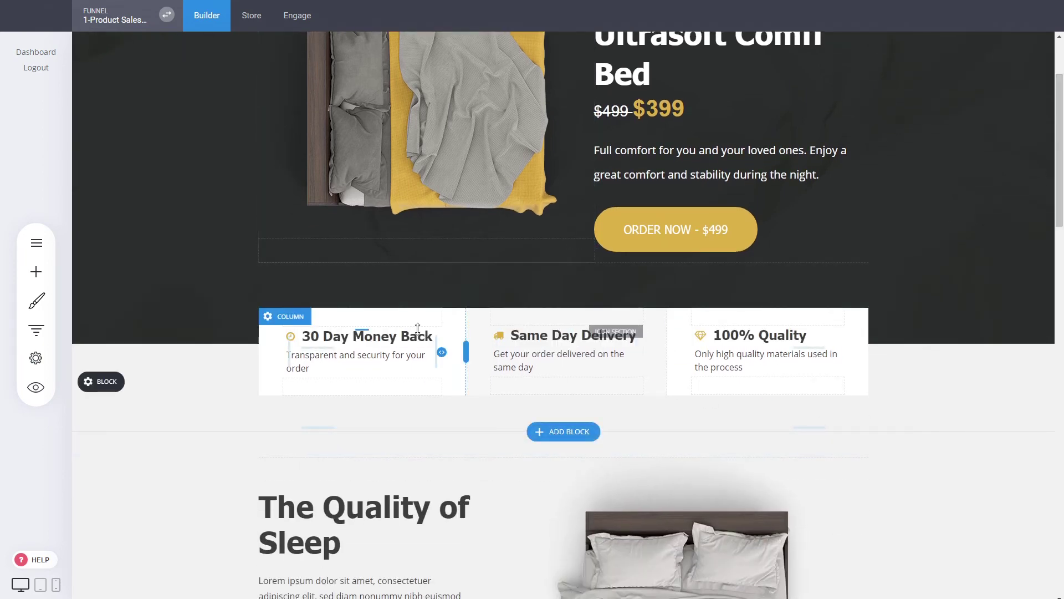
scroll(421, 344, up, 2)
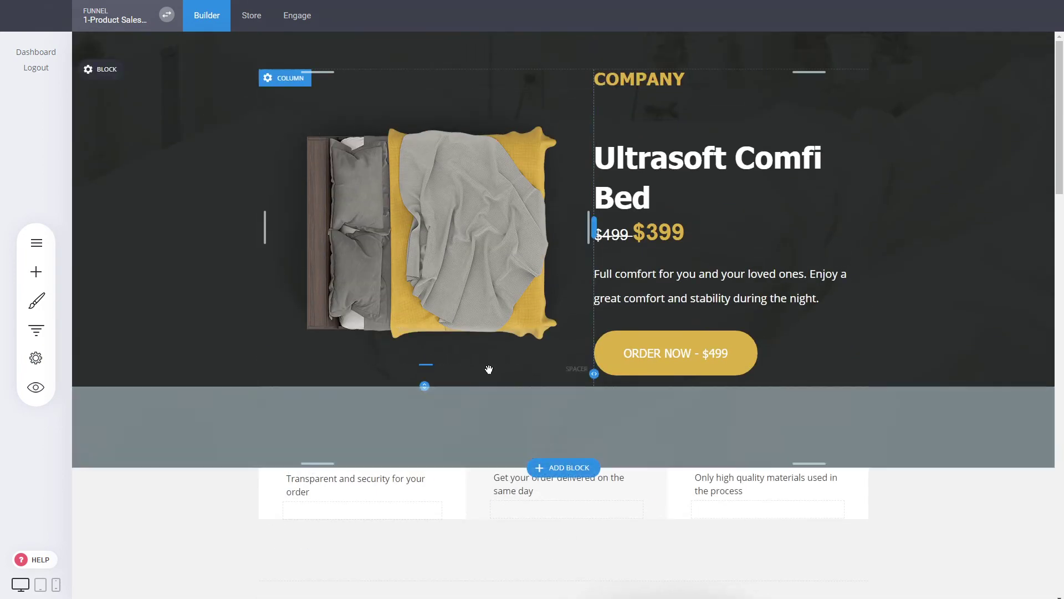
scroll(529, 383, down, 2)
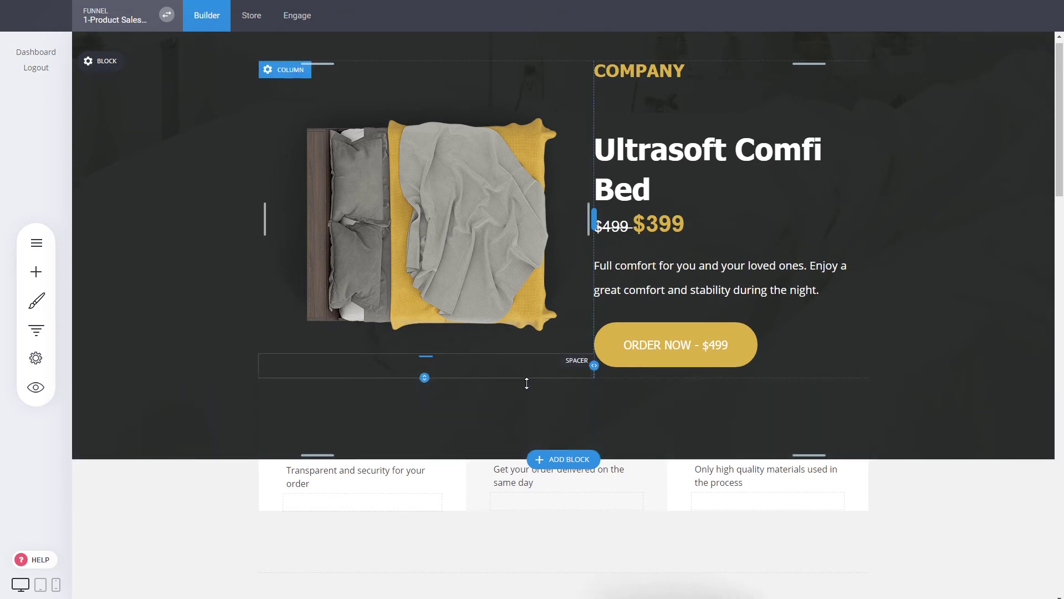
scroll(770, 302, up, 1)
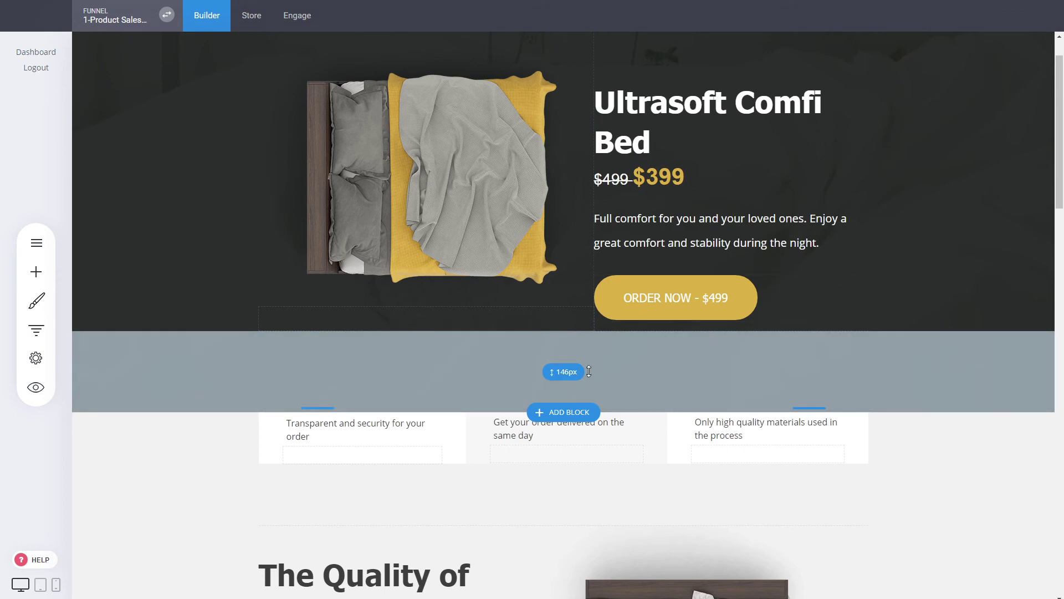
scroll(588, 370, down, 10)
drag(1062, 244, 1062, 108)
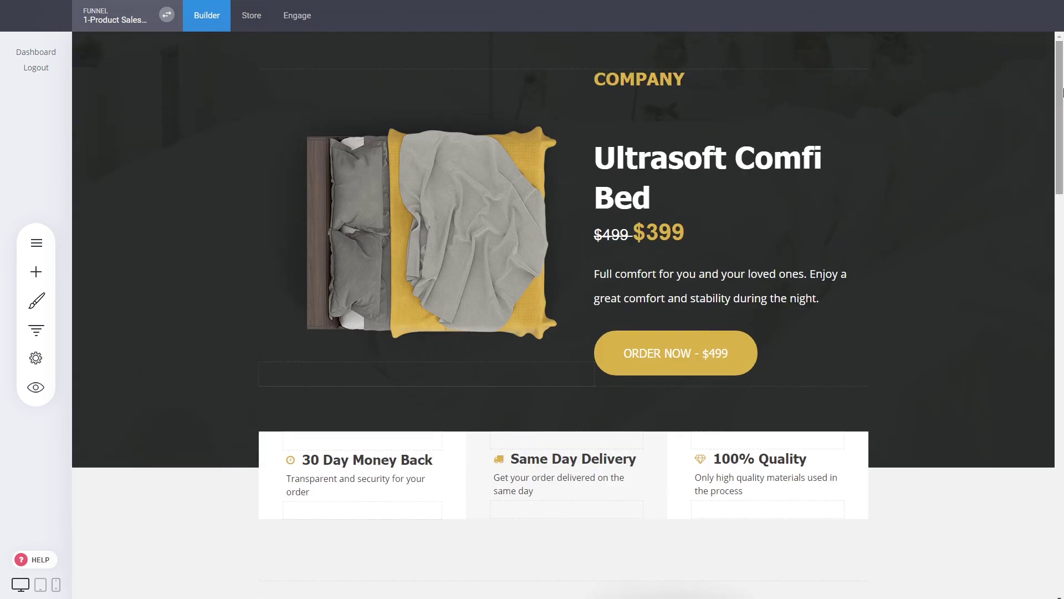
- Browse the Product templates offered for a new-page A/B variation of the Landing Page step, without selecting one
click(47, 330)
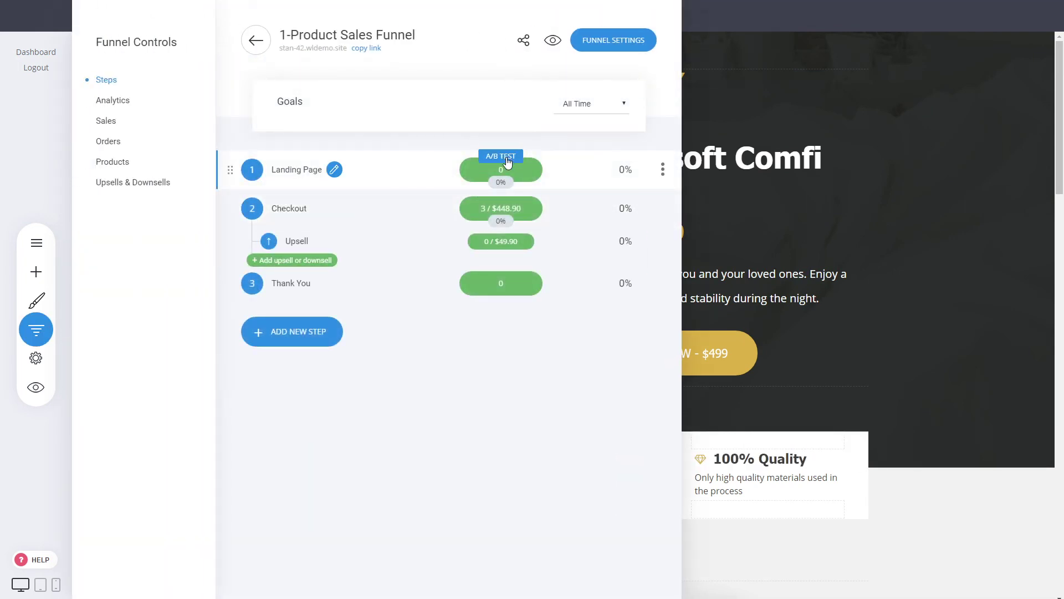
click(507, 159)
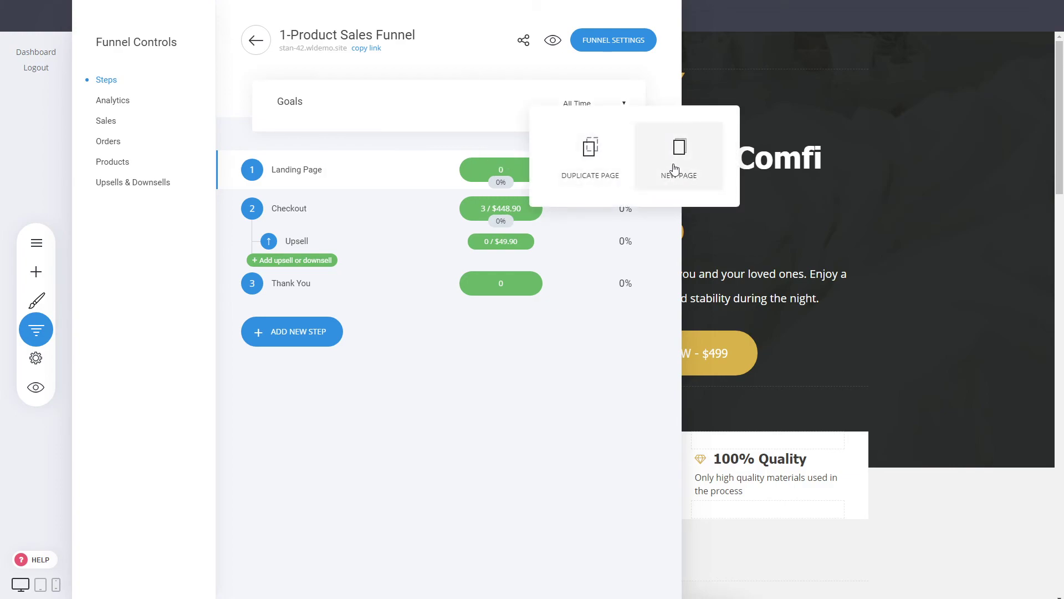
click(675, 169)
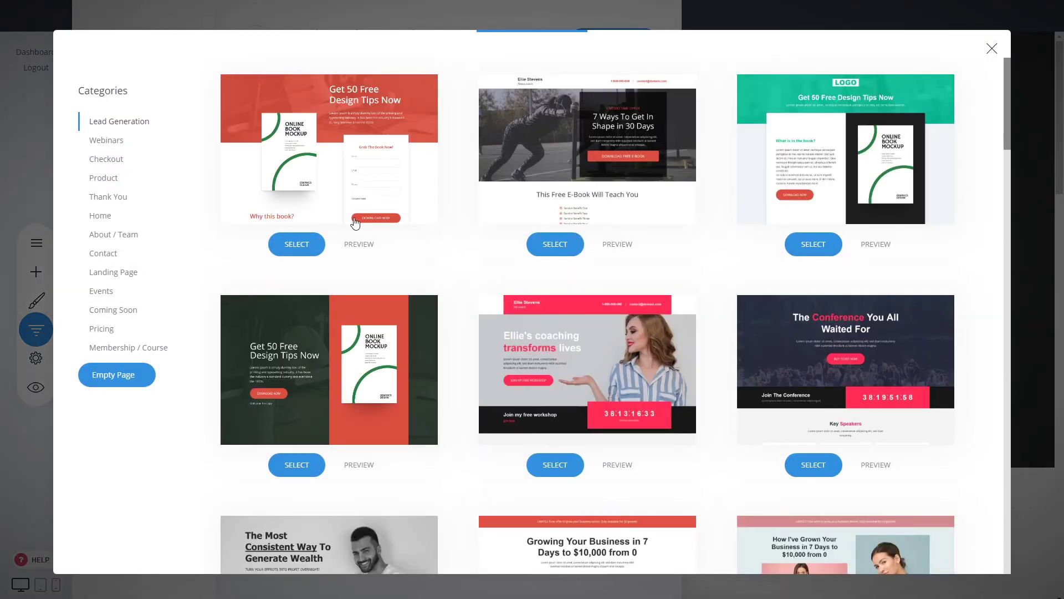
click(86, 176)
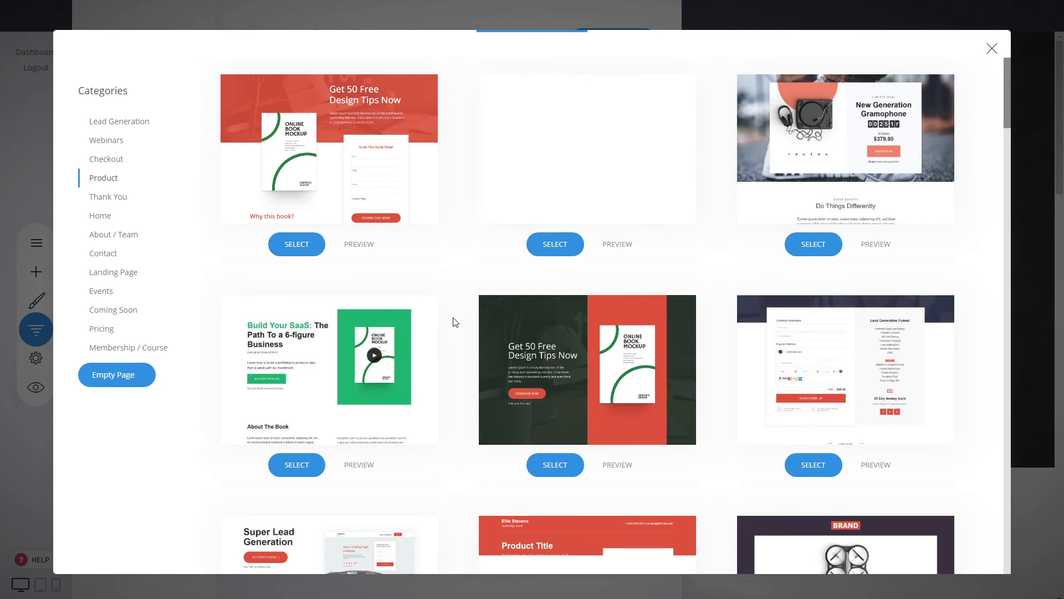
scroll(456, 251, down, 4)
scroll(718, 297, up, 4)
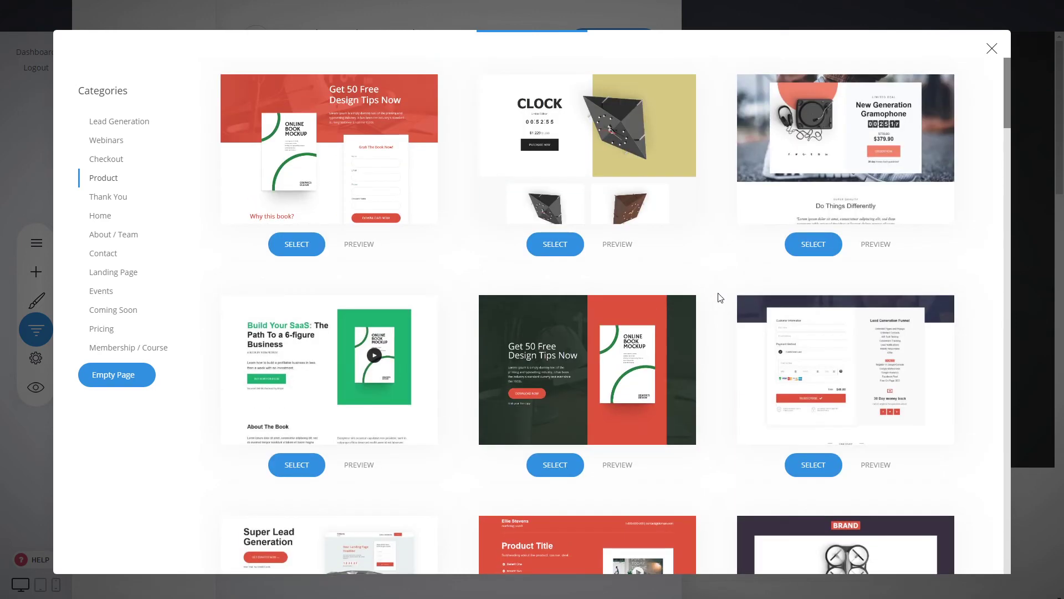
scroll(720, 298, down, 6)
scroll(719, 298, down, 4)
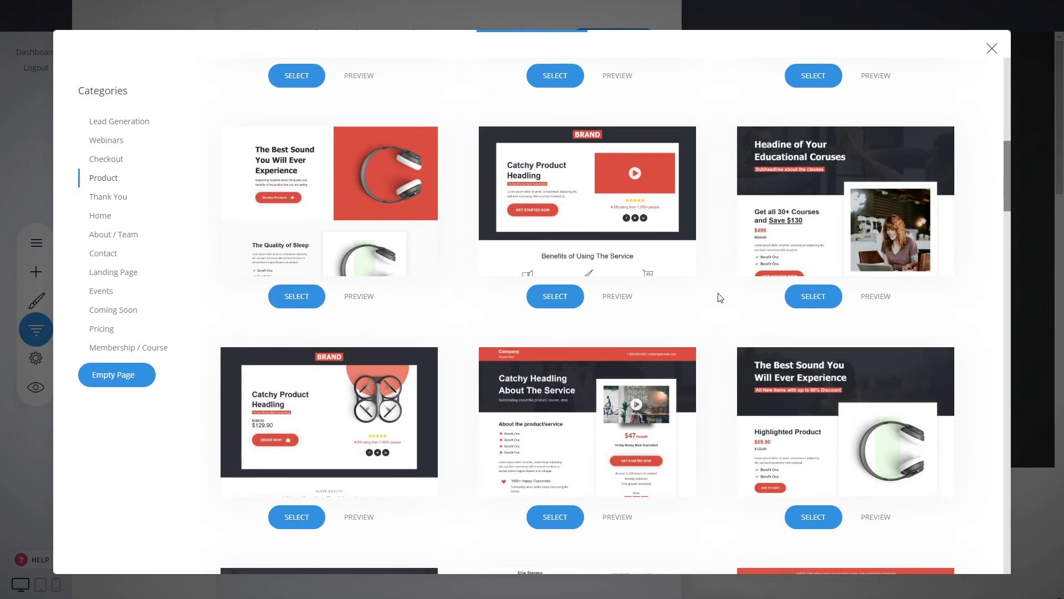
click(990, 50)
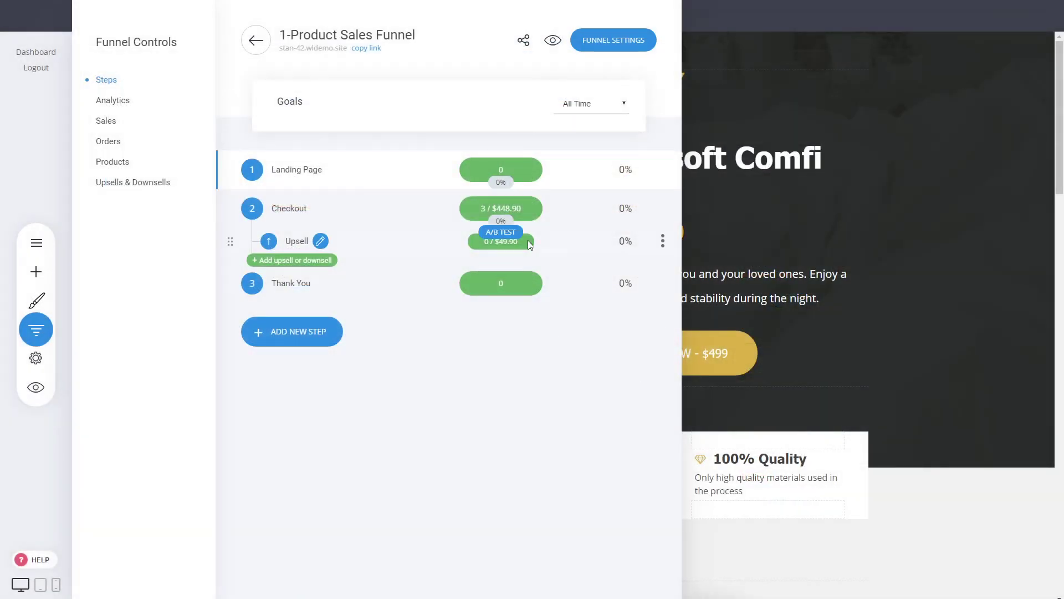
- Show the Checkout step's page, try the 2-Step Checkout layout on its form, restore 1-Step Checkout and save the changes
click(302, 208)
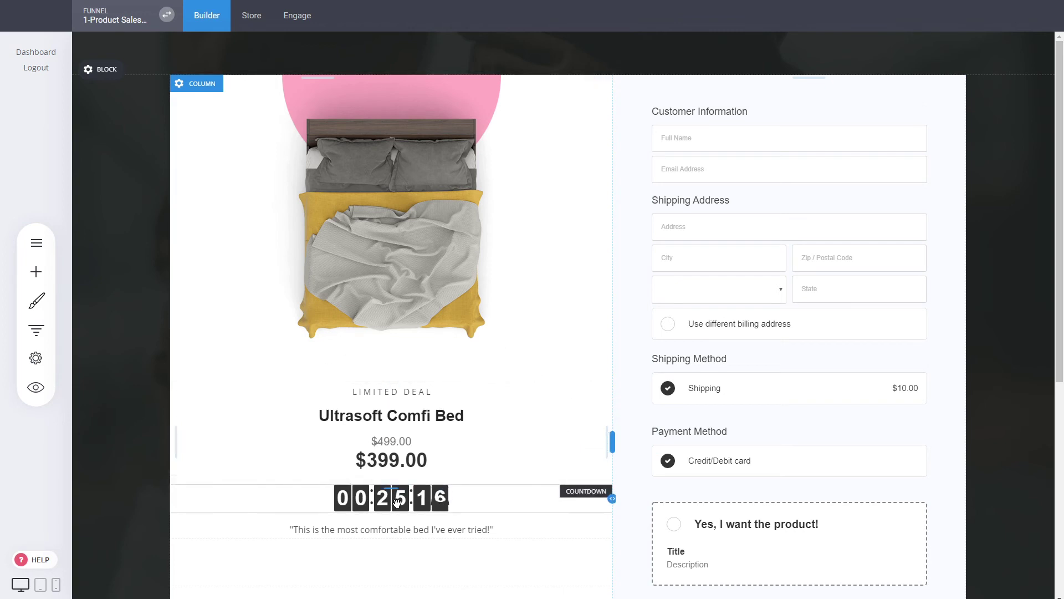
click(741, 203)
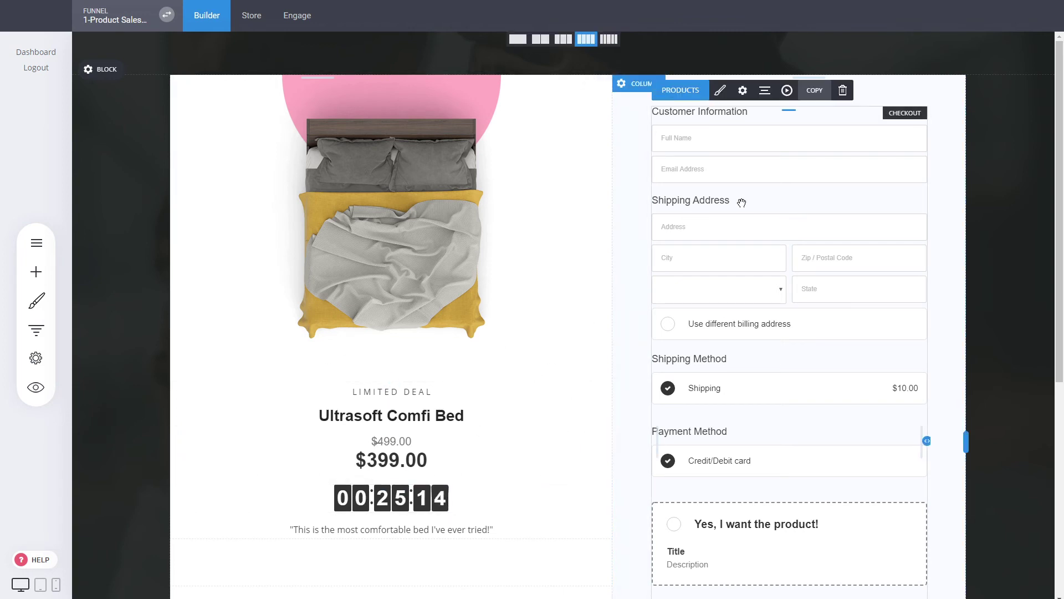
click(720, 90)
click(548, 149)
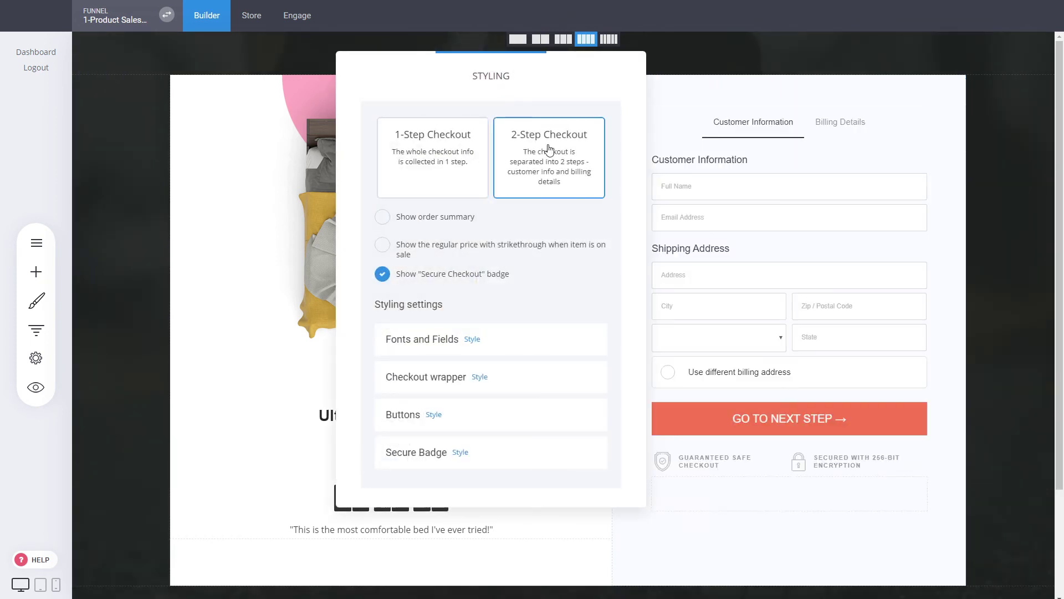
click(424, 155)
click(837, 251)
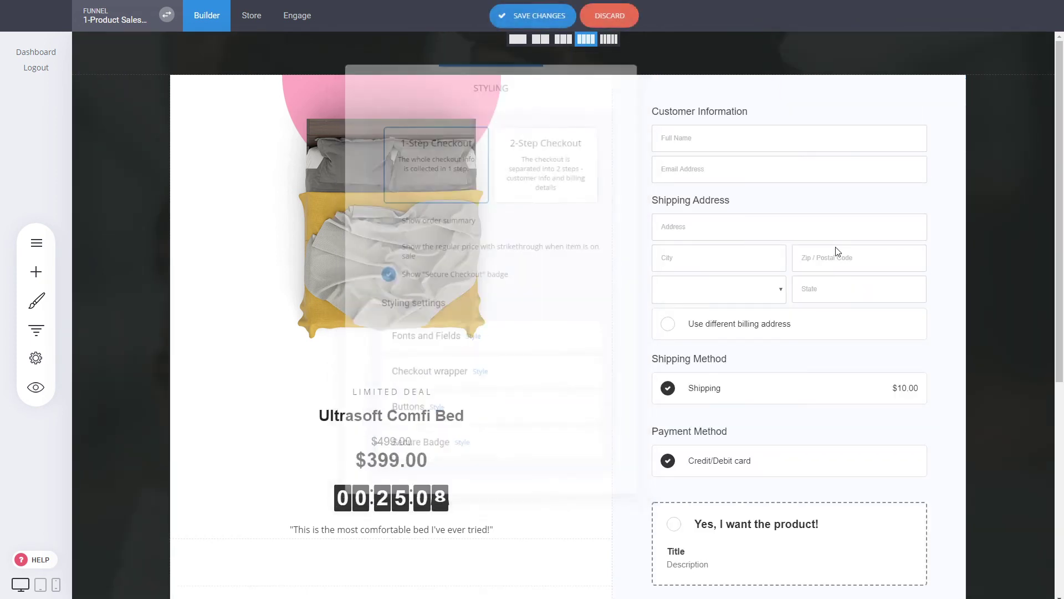
click(532, 15)
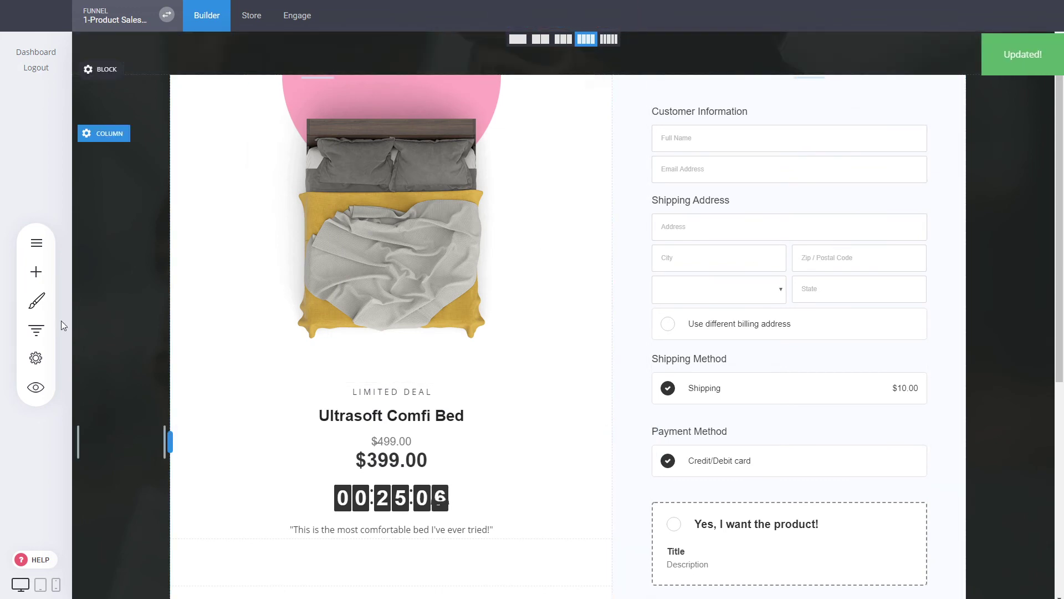
- Start an A/B split test on the Checkout step by duplicating its page as variation B
click(36, 330)
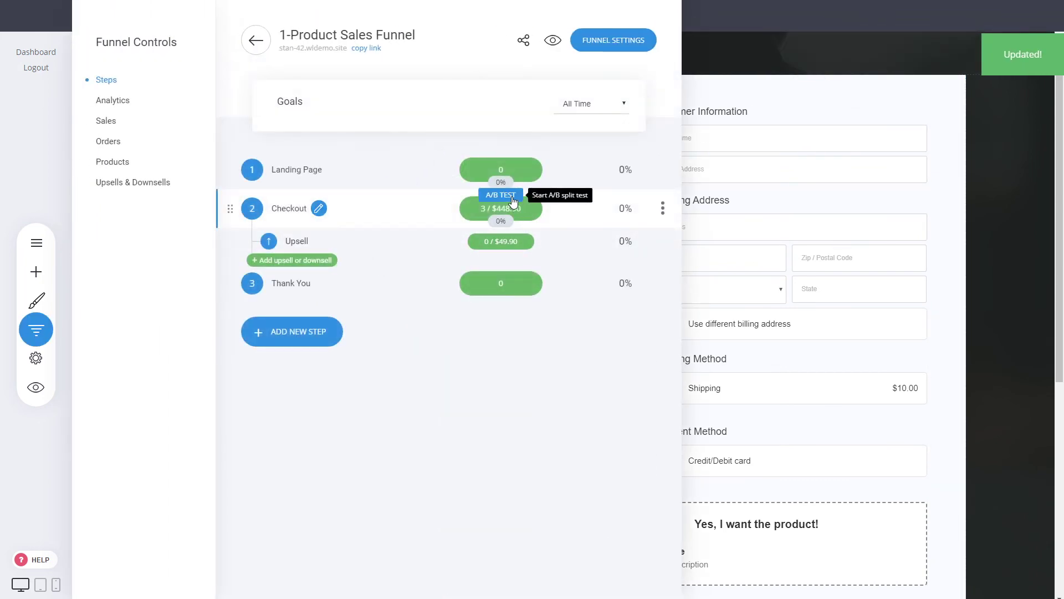
click(511, 196)
click(596, 189)
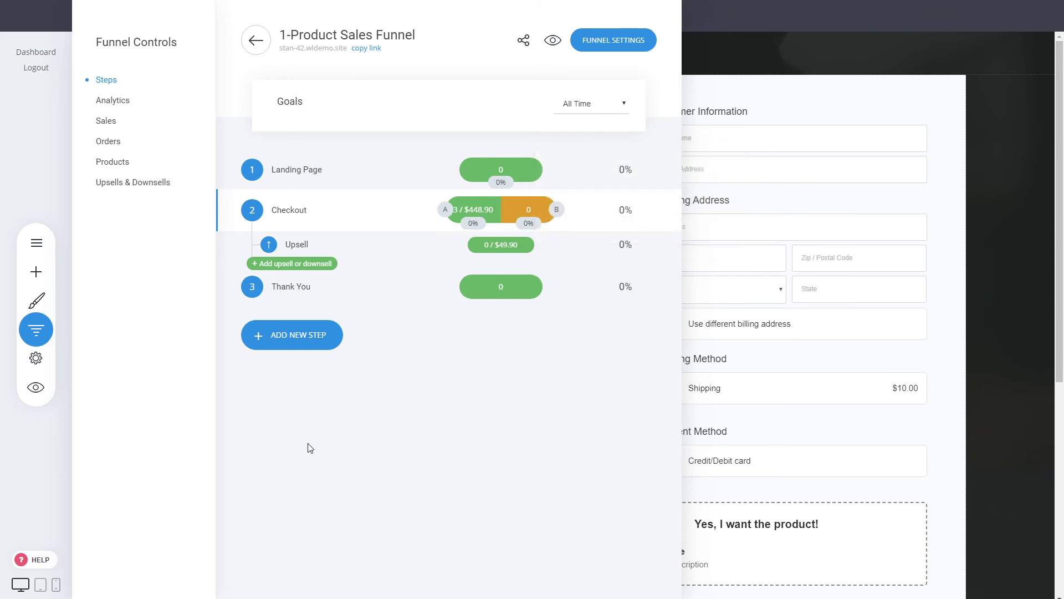
click(808, 223)
click(737, 129)
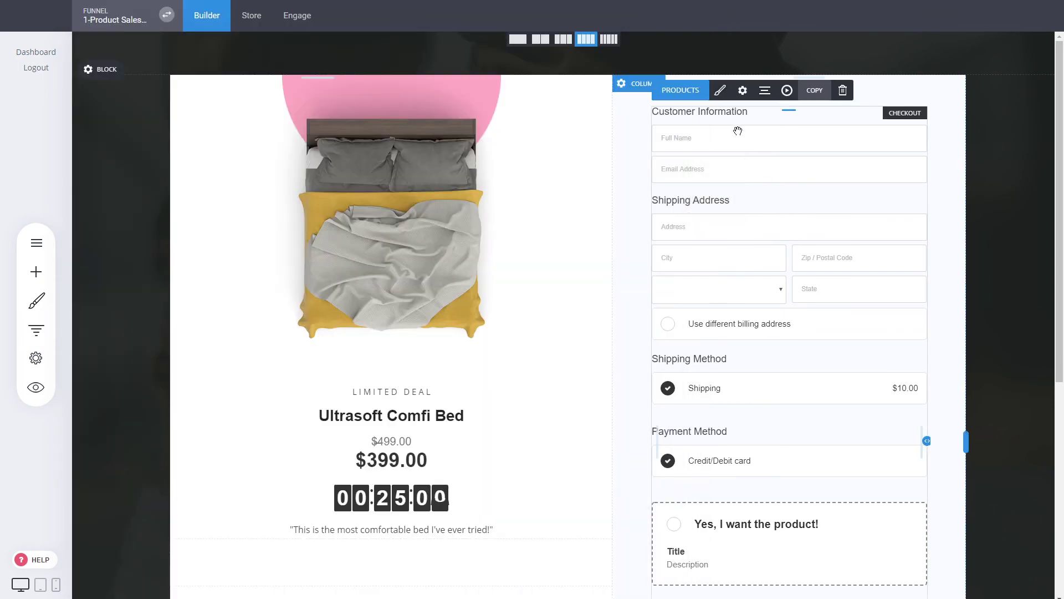
click(720, 91)
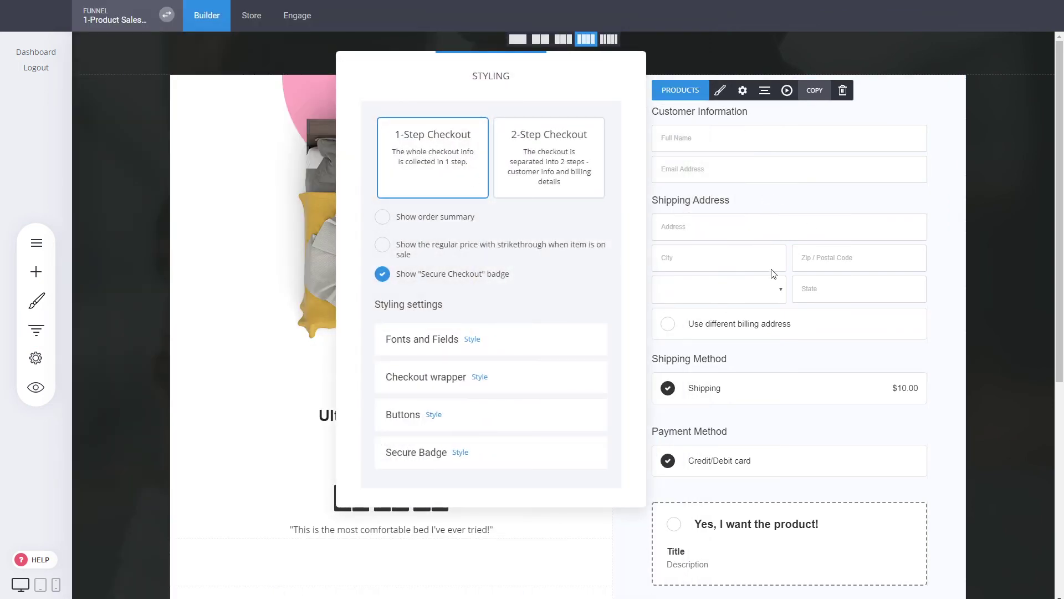
- Open variation B of the Checkout step and switch its checkout form to the 2-Step Checkout layout
click(36, 330)
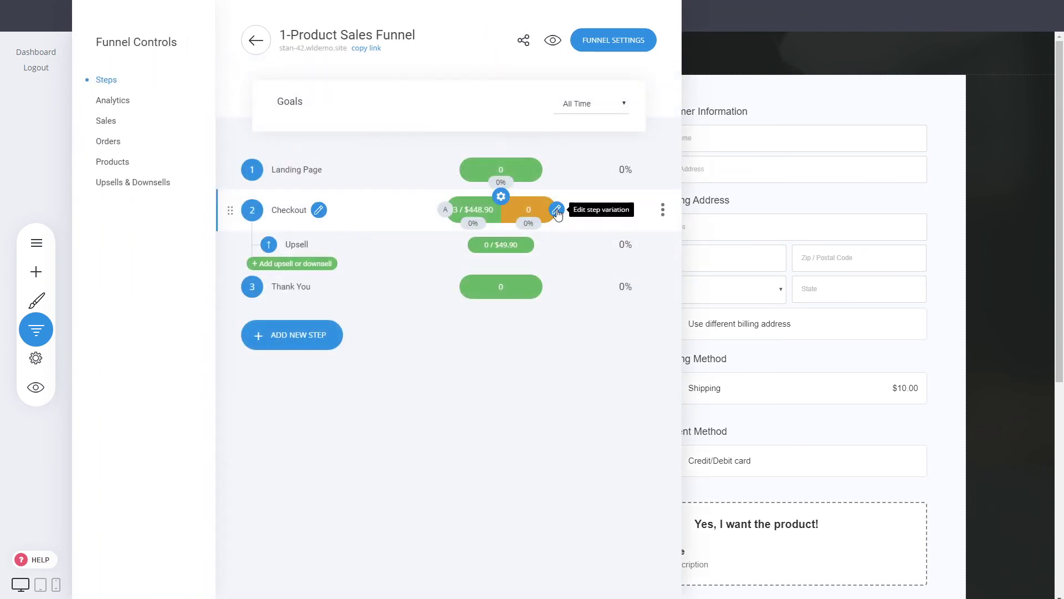
click(556, 210)
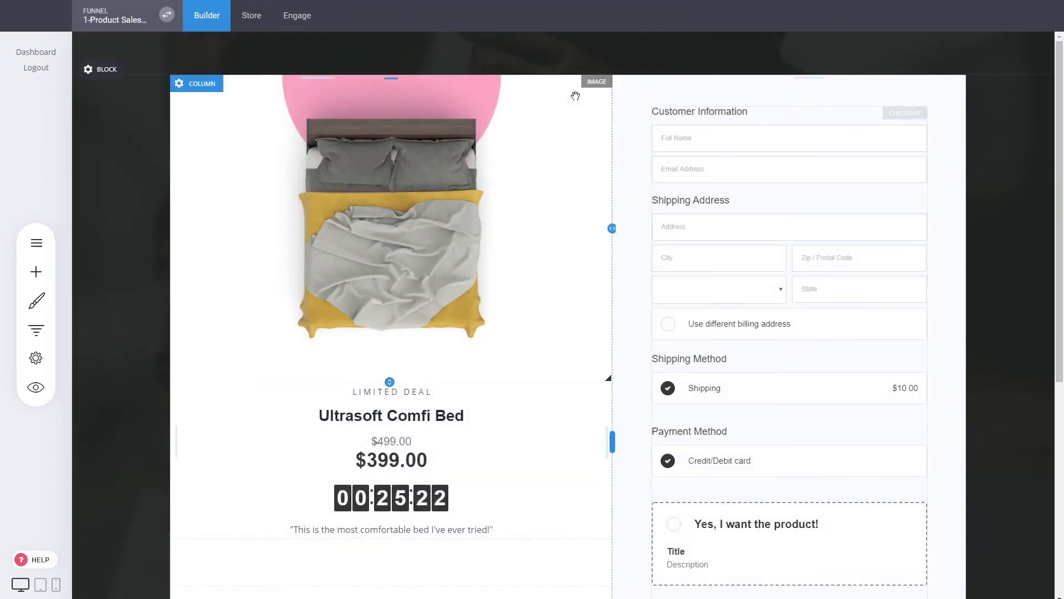
click(673, 147)
click(720, 90)
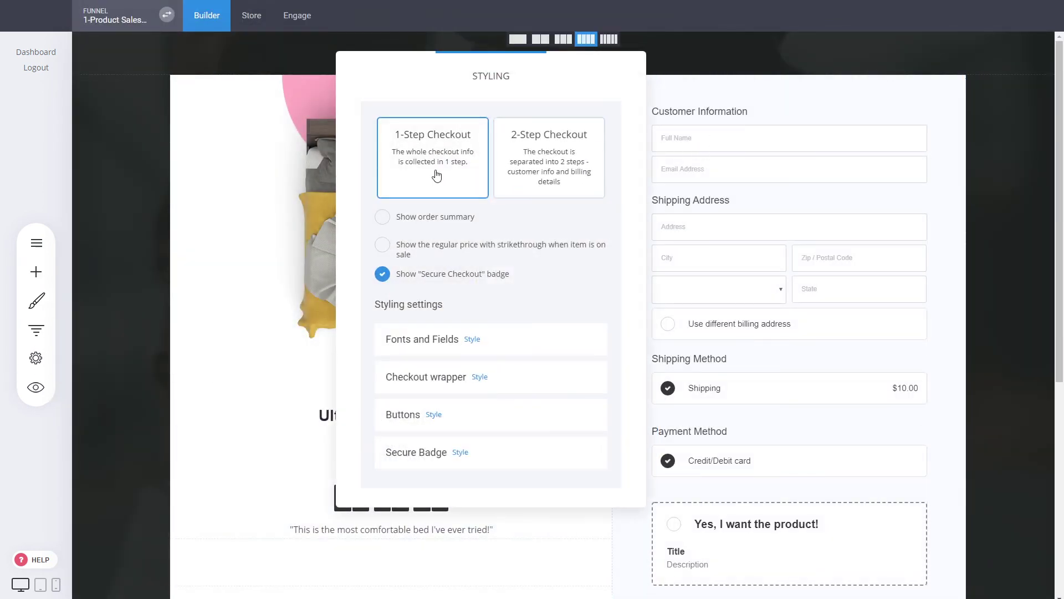
click(589, 189)
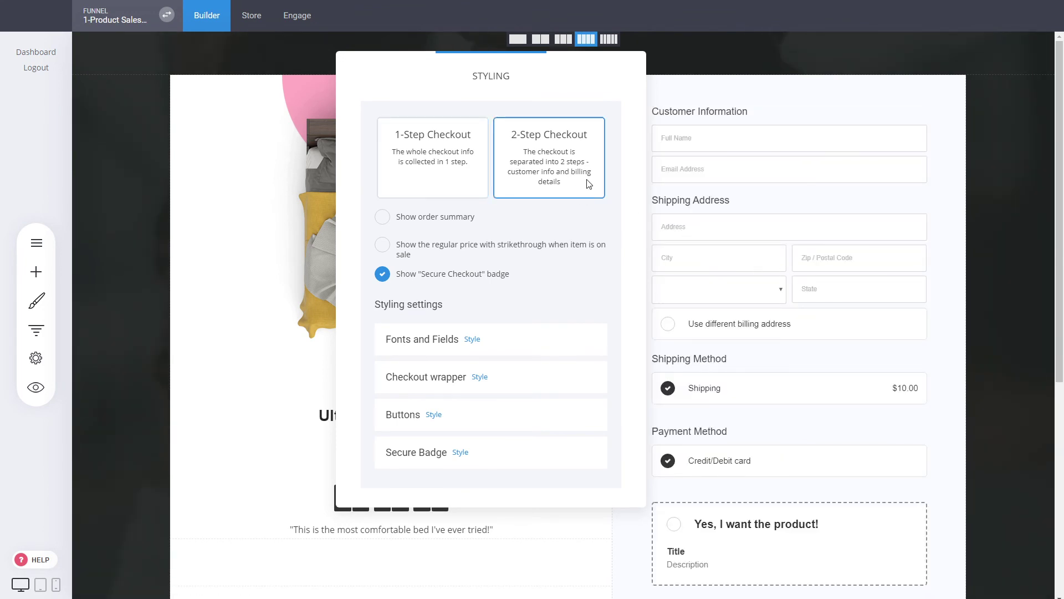
click(810, 213)
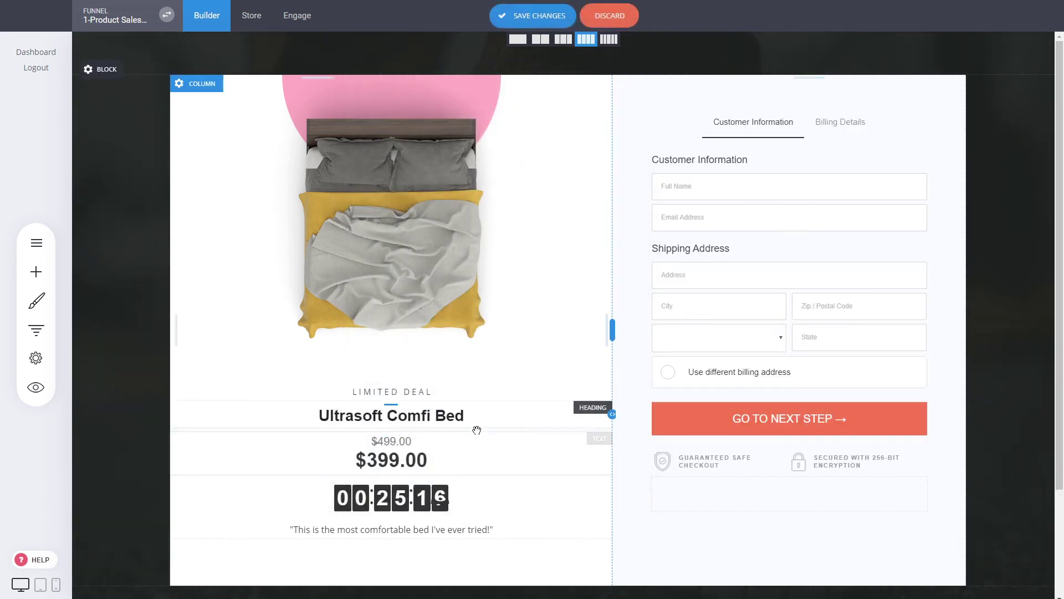
- Shrink the bed image in the checkout block to a height of about 466 px
click(420, 499)
drag(394, 370, 394, 330)
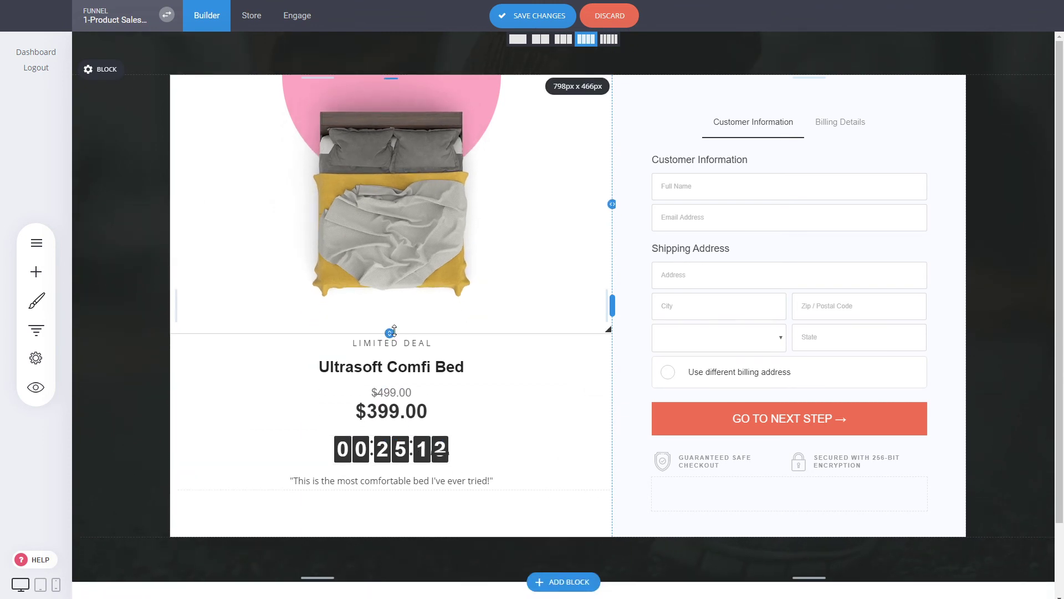
scroll(645, 347, down, 2)
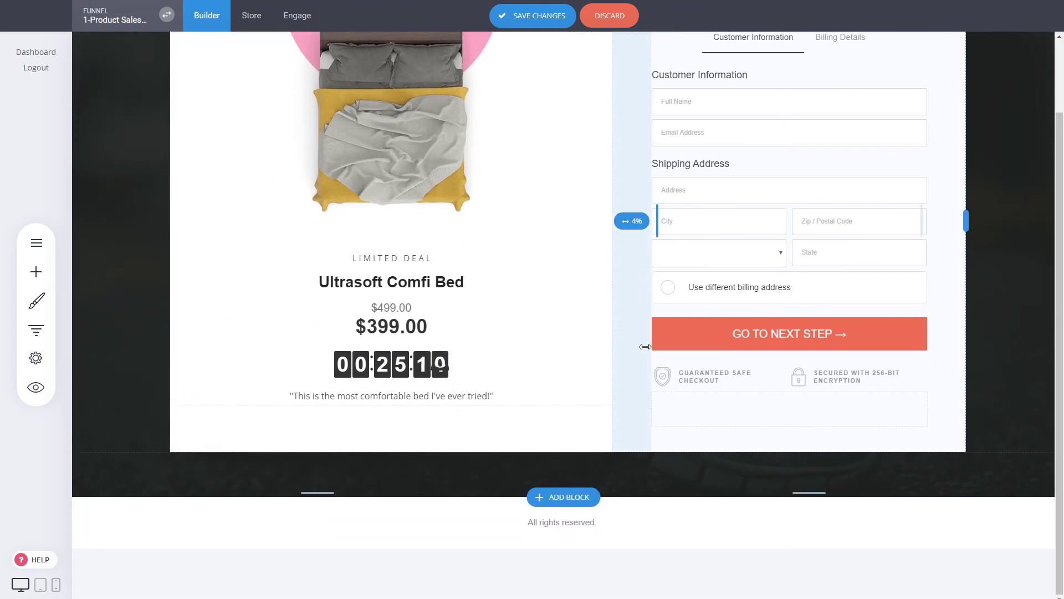
scroll(593, 346, up, 2)
- Add the three-card Team & Testimonials block with a crimson first card and light blue background below the checkout block
scroll(543, 347, down, 2)
click(549, 496)
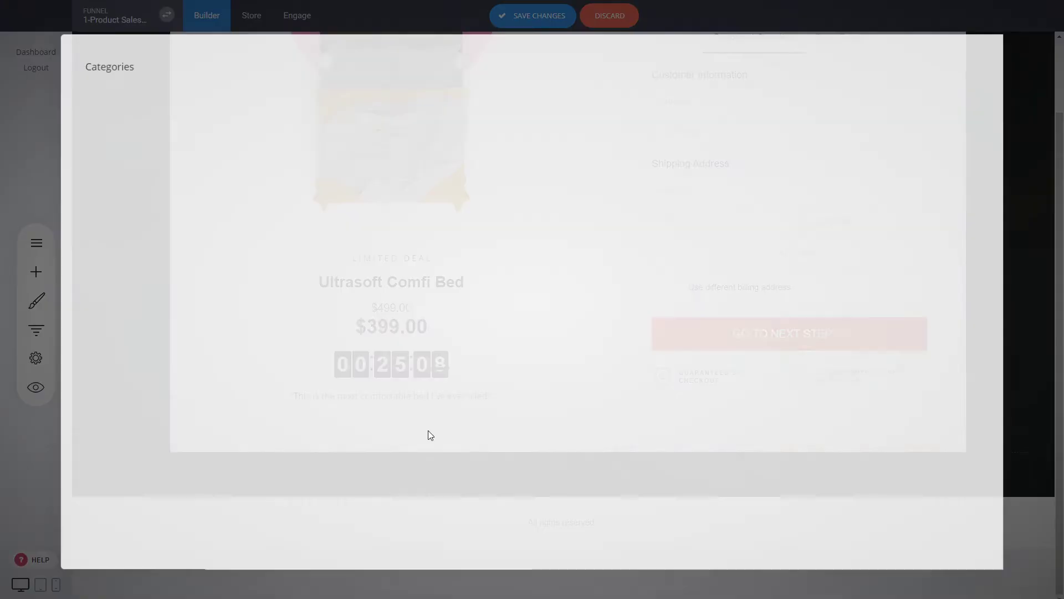
click(119, 229)
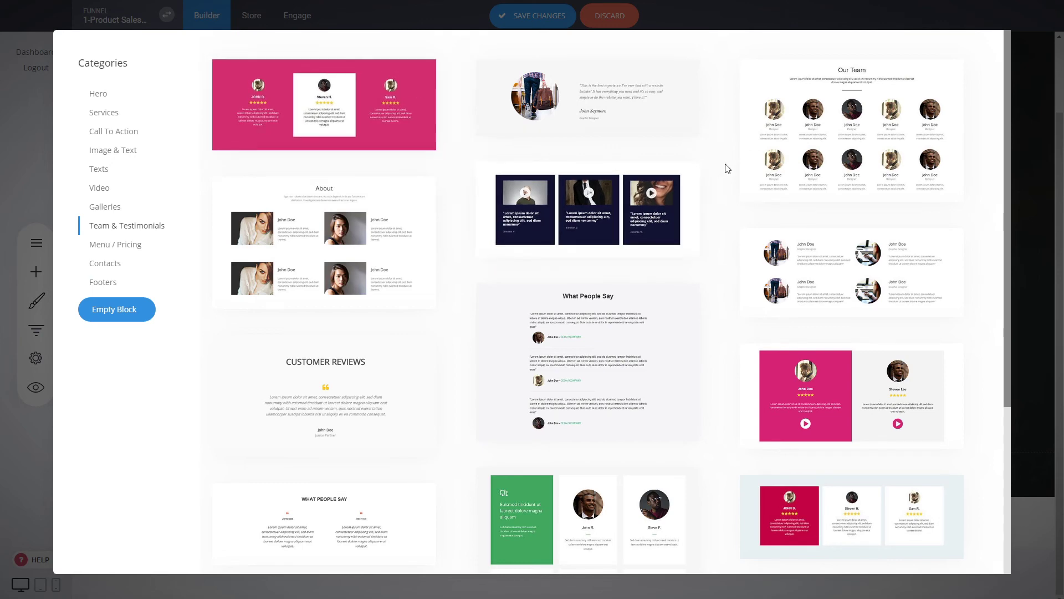
scroll(726, 169, down, 4)
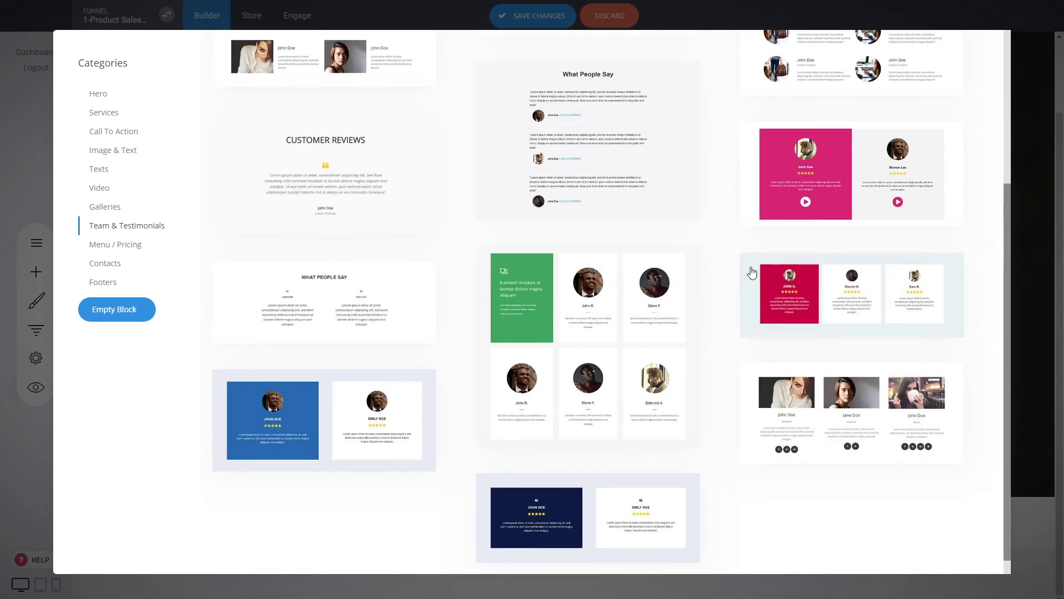
click(757, 286)
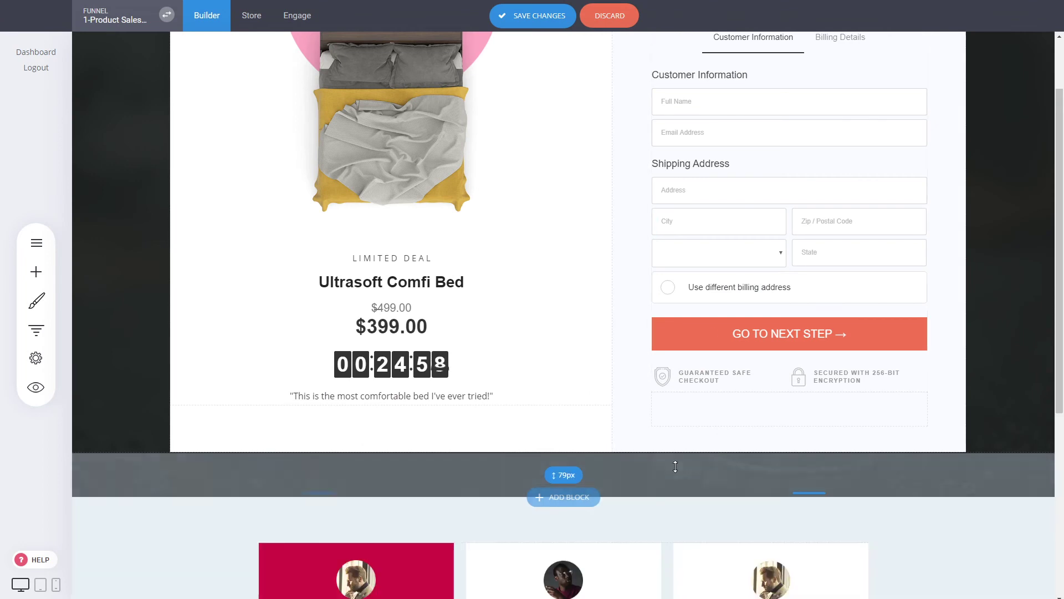
- Change the first testimonial card's background to the coral of the checkout button and slightly reduce the space above the cards
scroll(659, 459, down, 3)
click(278, 392)
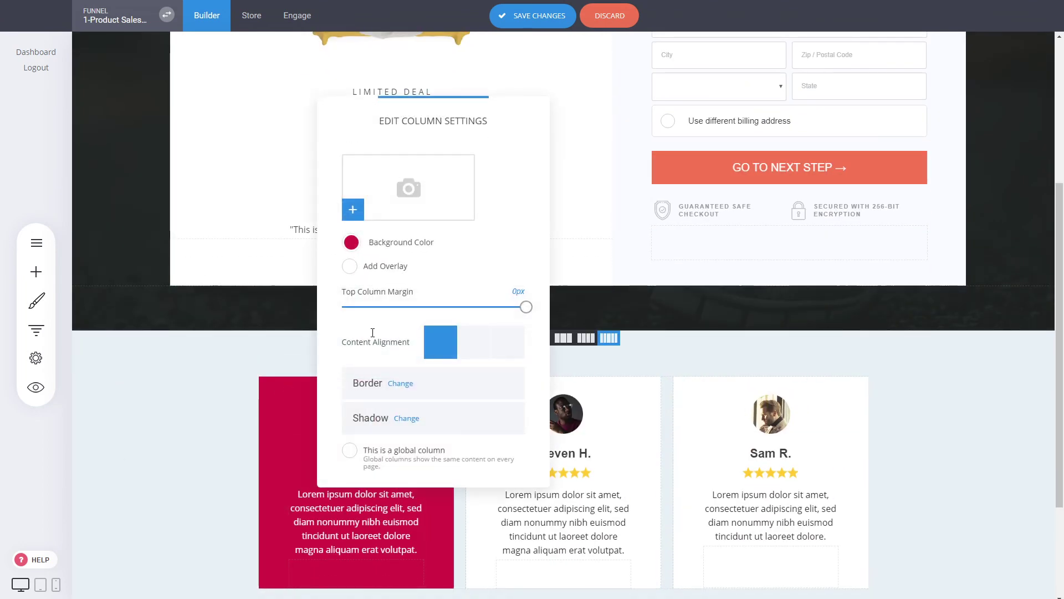
click(352, 242)
click(390, 423)
click(881, 380)
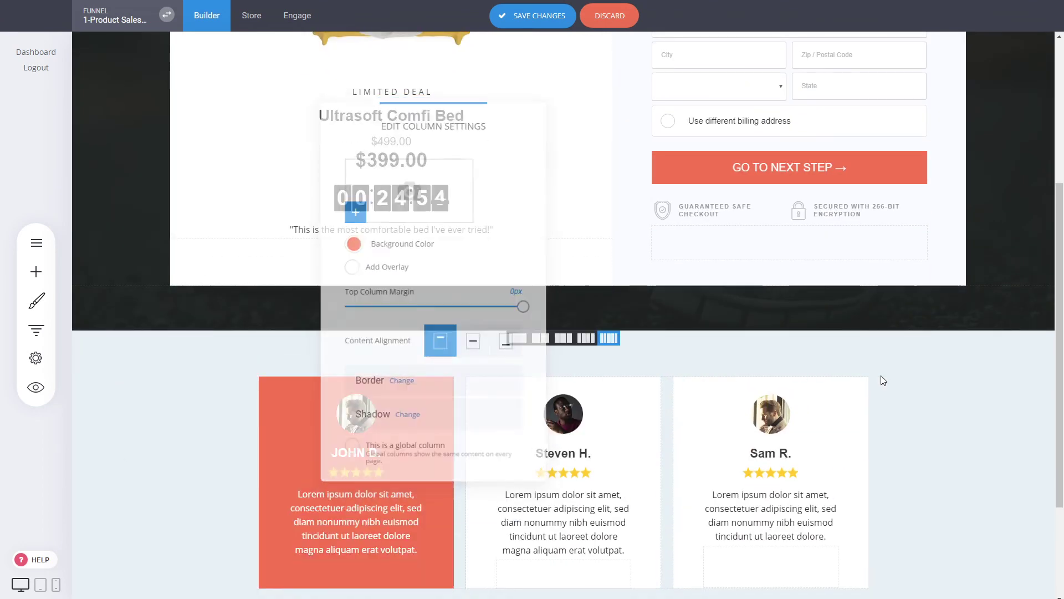
drag(698, 362, 702, 345)
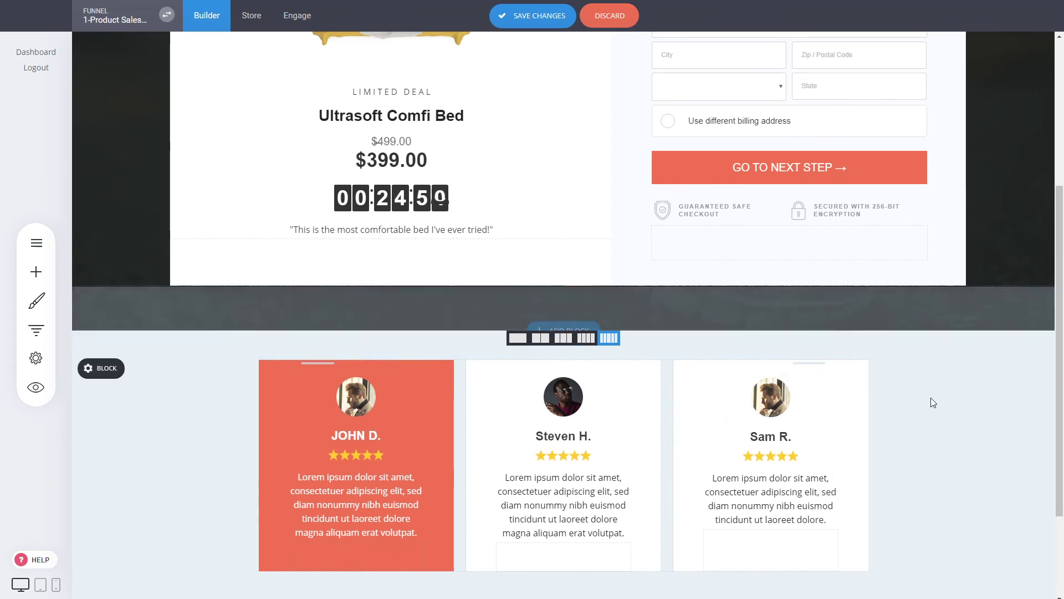
- Check the variation B checkout page from the testimonials up to the checkout form and save the changes
scroll(936, 416, down, 3)
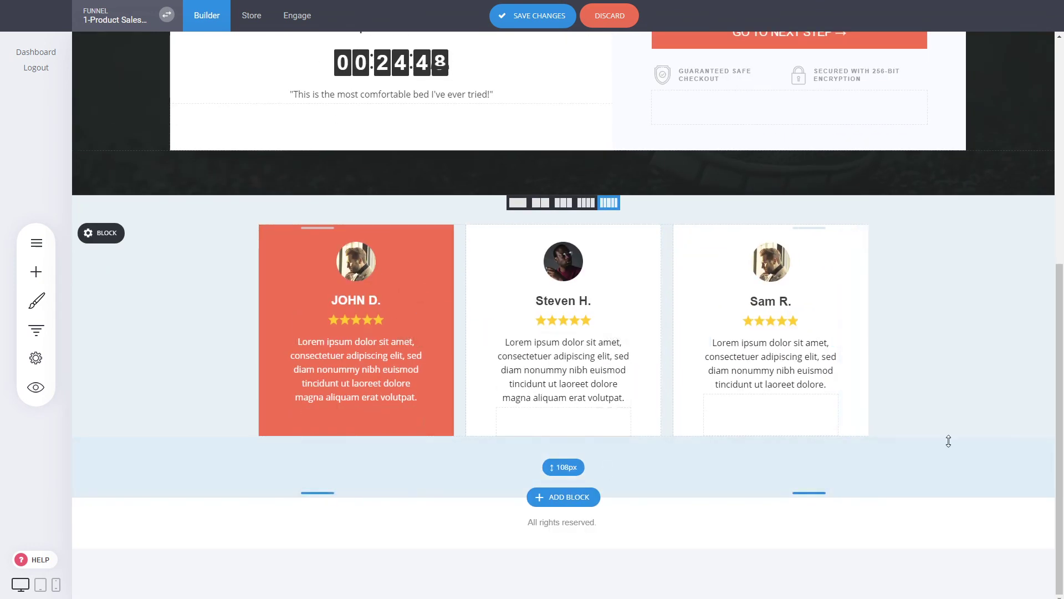
scroll(948, 440, up, 6)
scroll(1005, 299, up, 3)
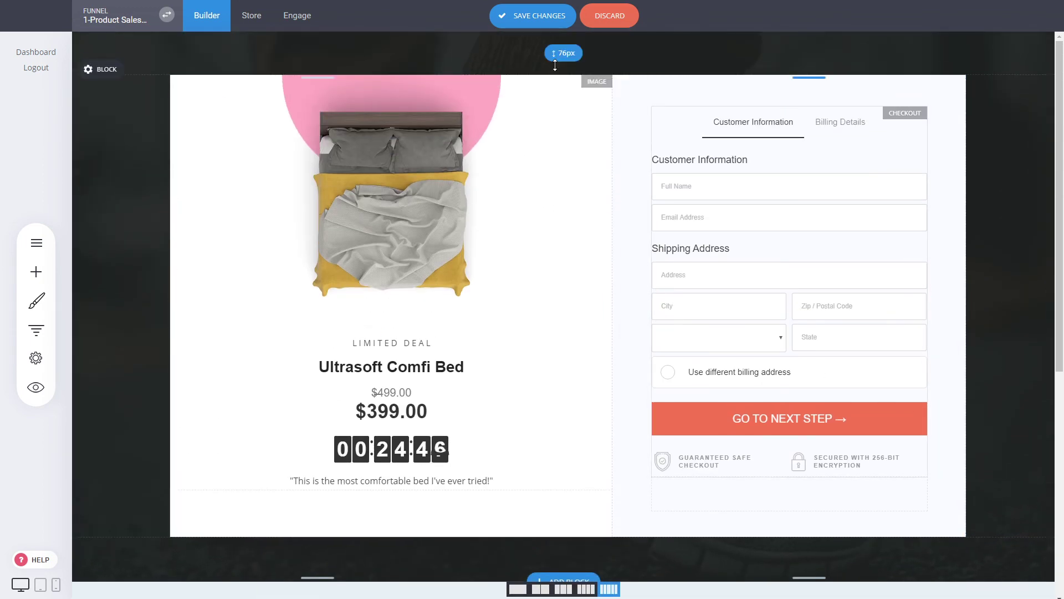
click(542, 16)
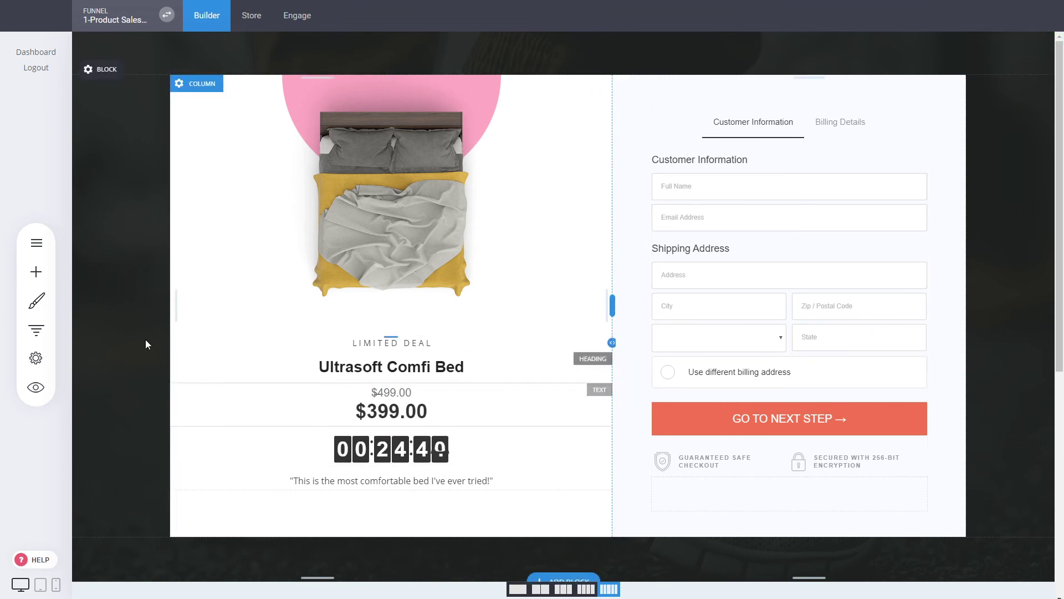
- View the list of widgets that can be added to the page, without adding any
click(44, 276)
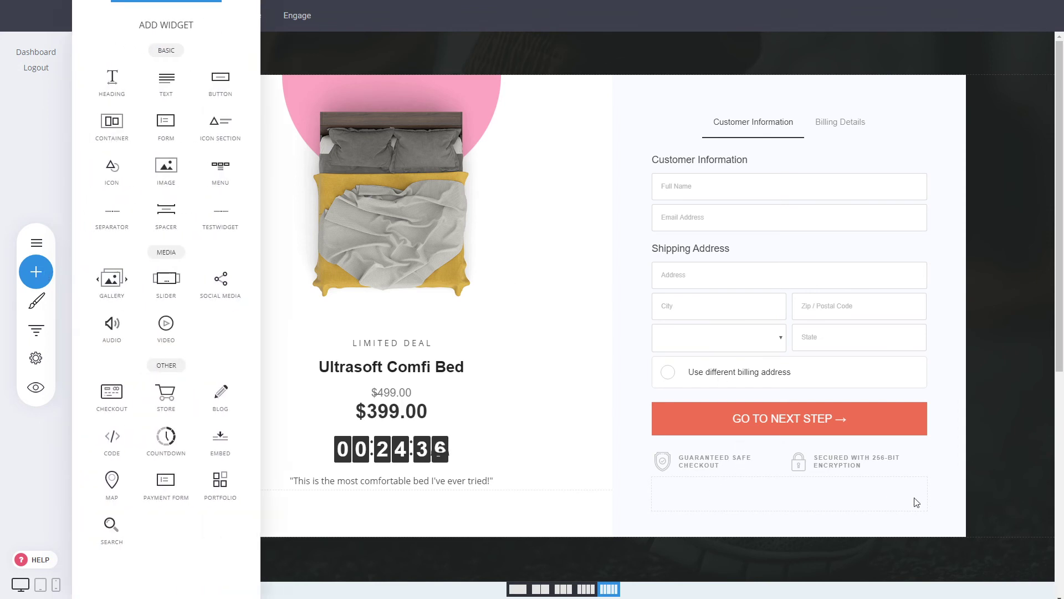
click(838, 478)
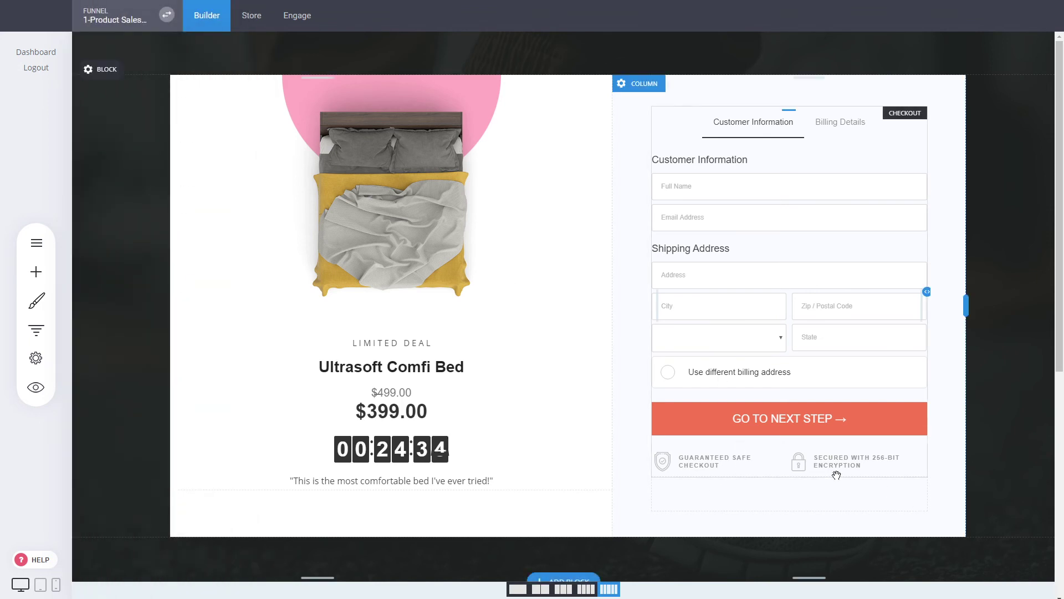
- Show the conversion chart of the Checkout step's variation A in the funnel steps, and collapse it again
click(34, 328)
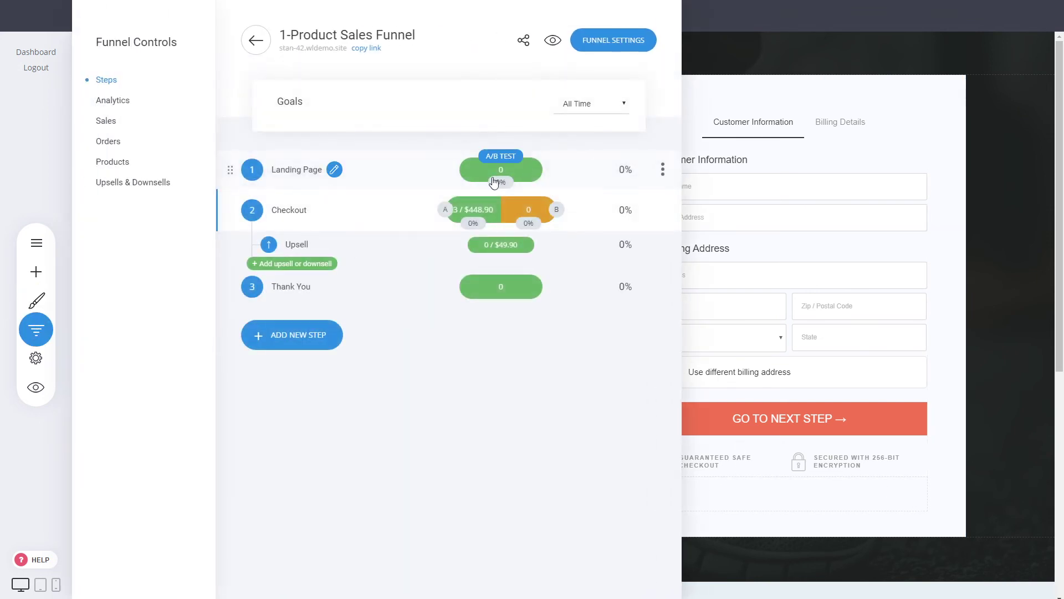
click(474, 224)
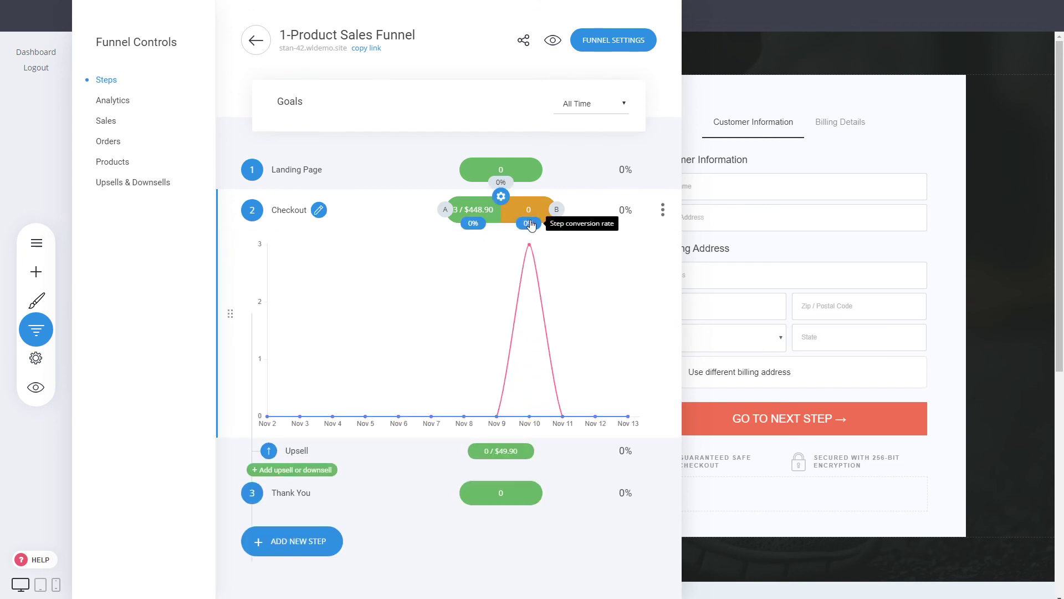
click(485, 225)
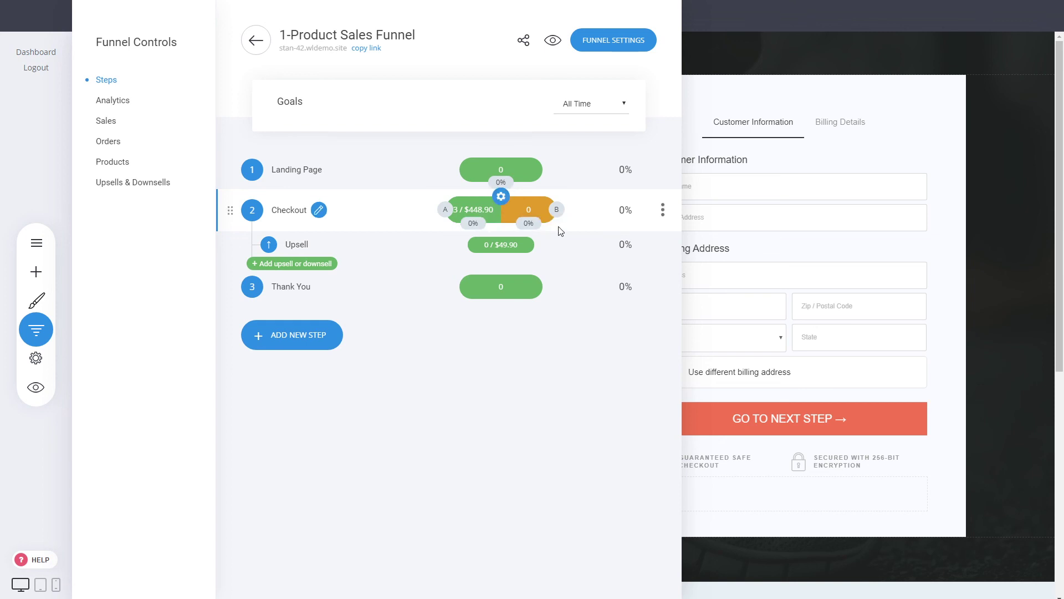
- Open the Upsell step's page and look through it from the skin cream offer down and back up
click(298, 247)
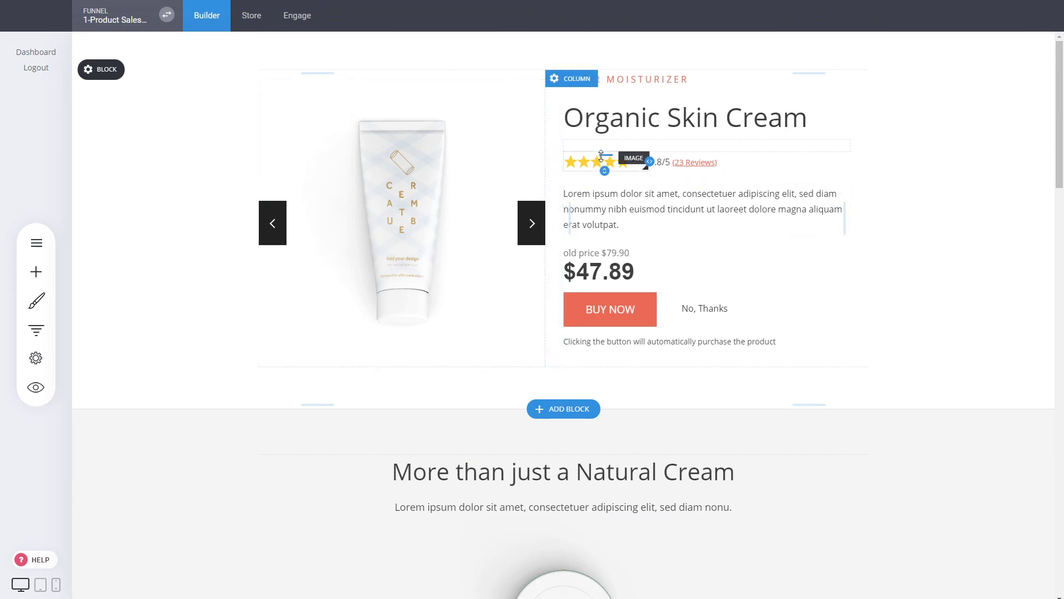
scroll(689, 387, down, 10)
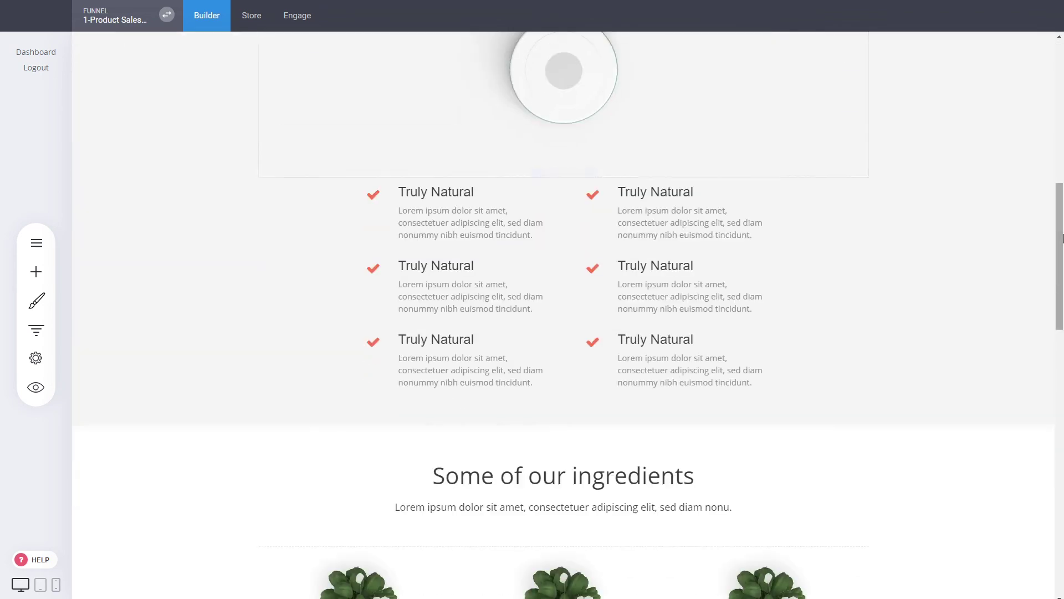
drag(1061, 242, 1063, 359)
scroll(1038, 433, down, 6)
scroll(724, 349, up, 20)
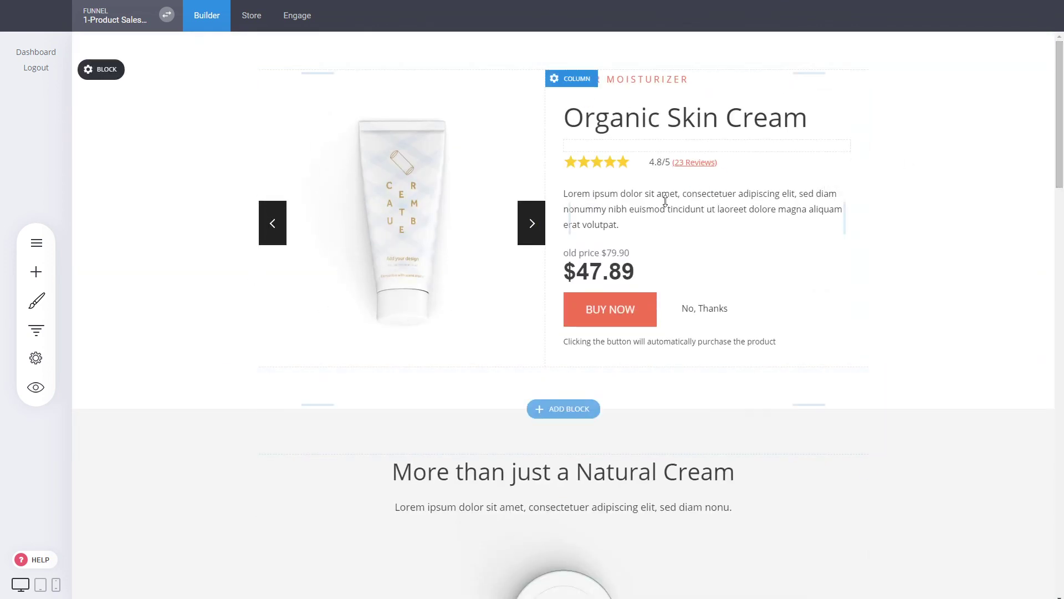
- Review the funnel's list of steps and open the Landing Page step's page
click(37, 331)
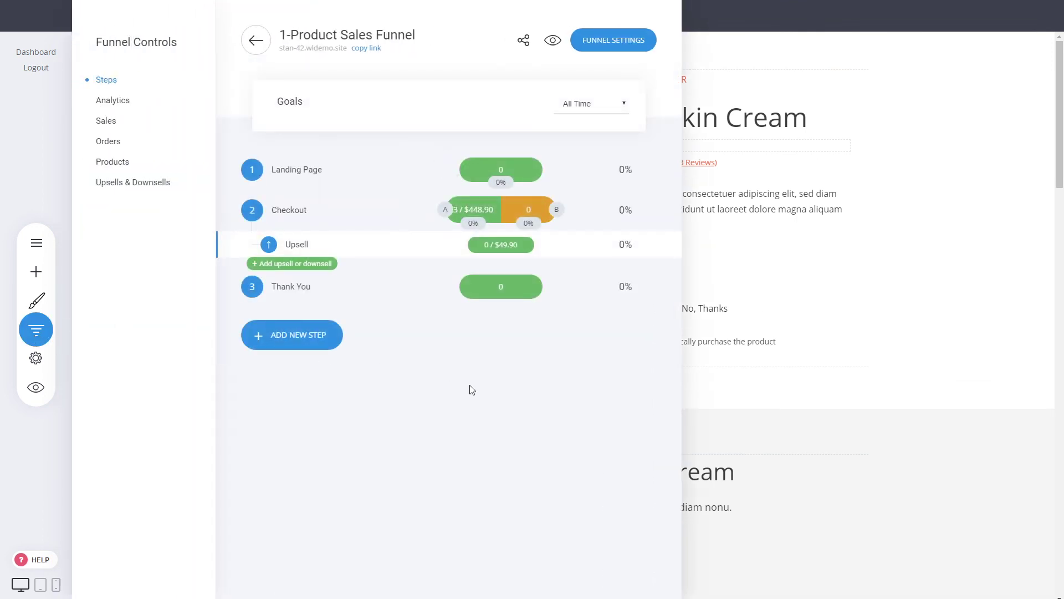
click(804, 269)
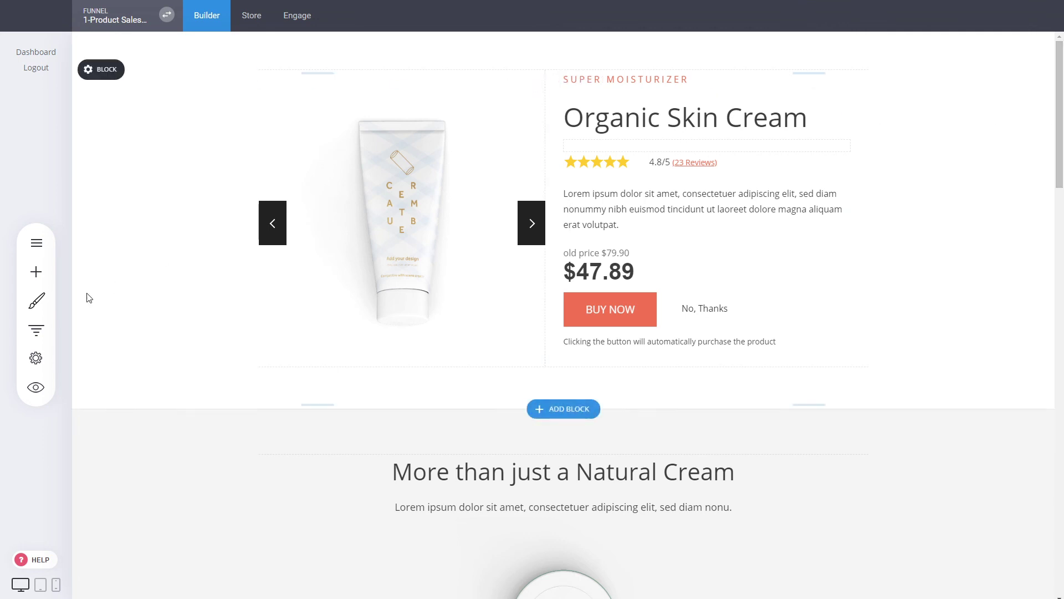
click(37, 329)
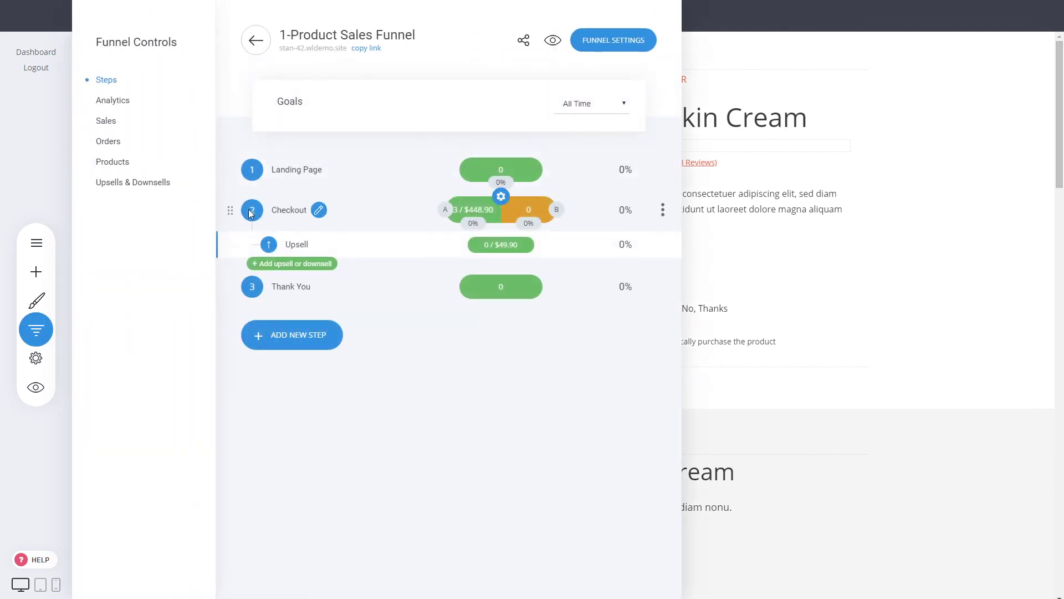
click(304, 175)
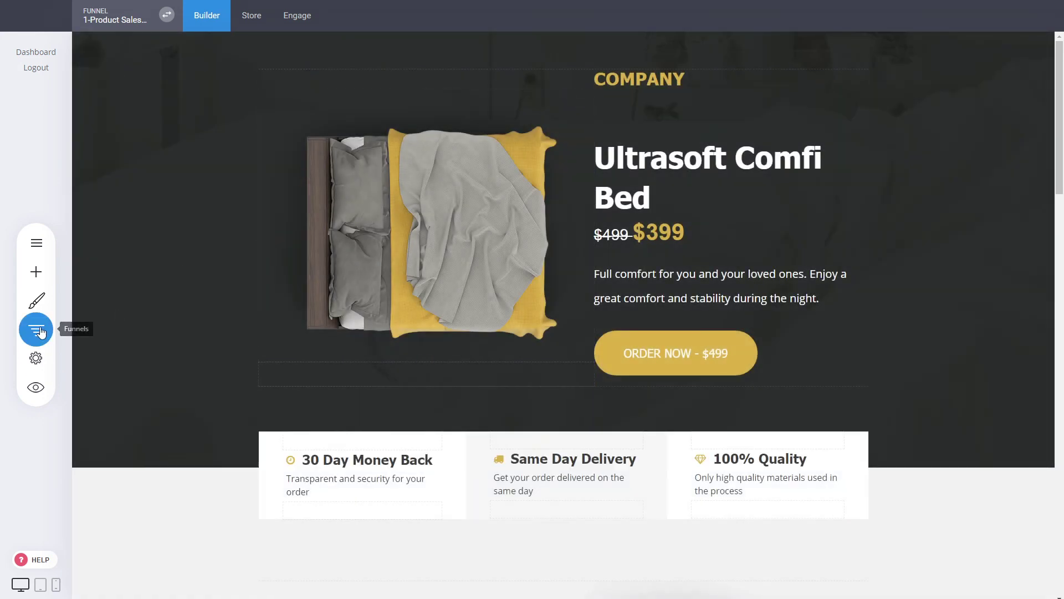
- Review the winner selection and visitor threshold in the Checkout step's A/B test settings, cancel without changes, and return to the page
click(36, 329)
mouse_move(499, 208)
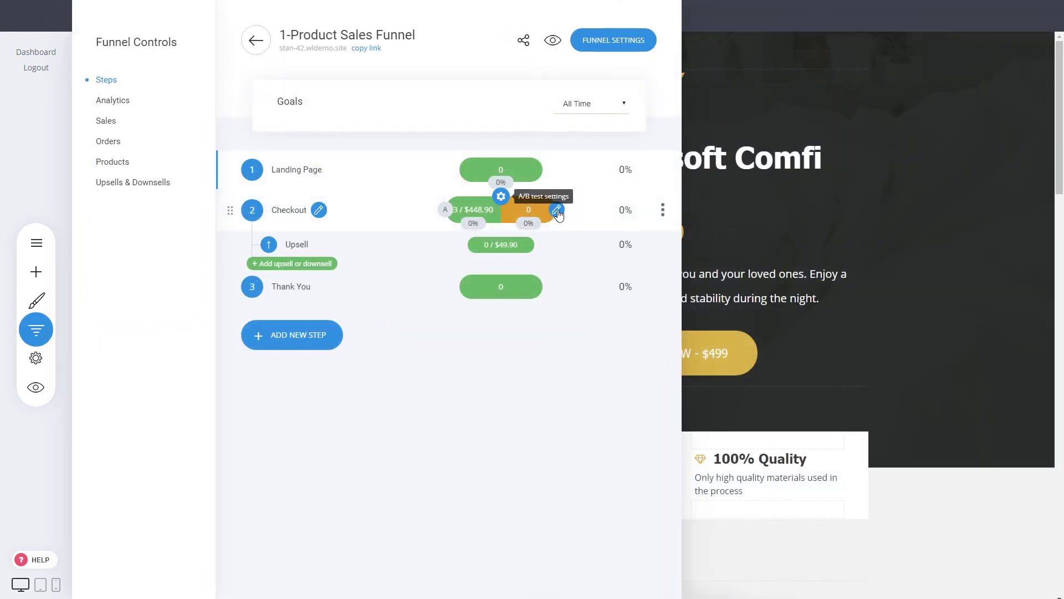
click(501, 196)
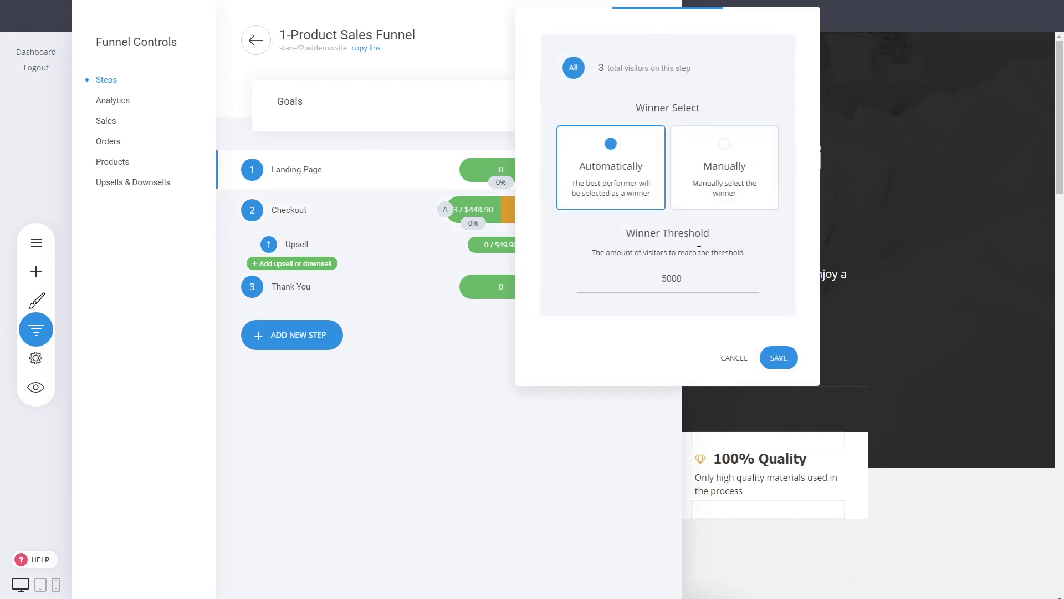
click(733, 358)
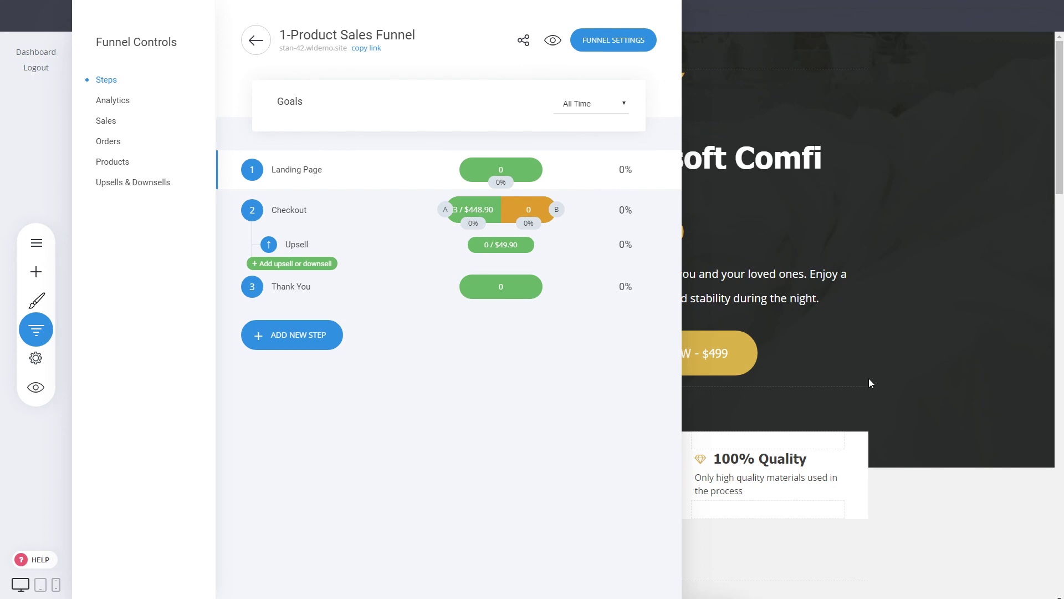
click(870, 382)
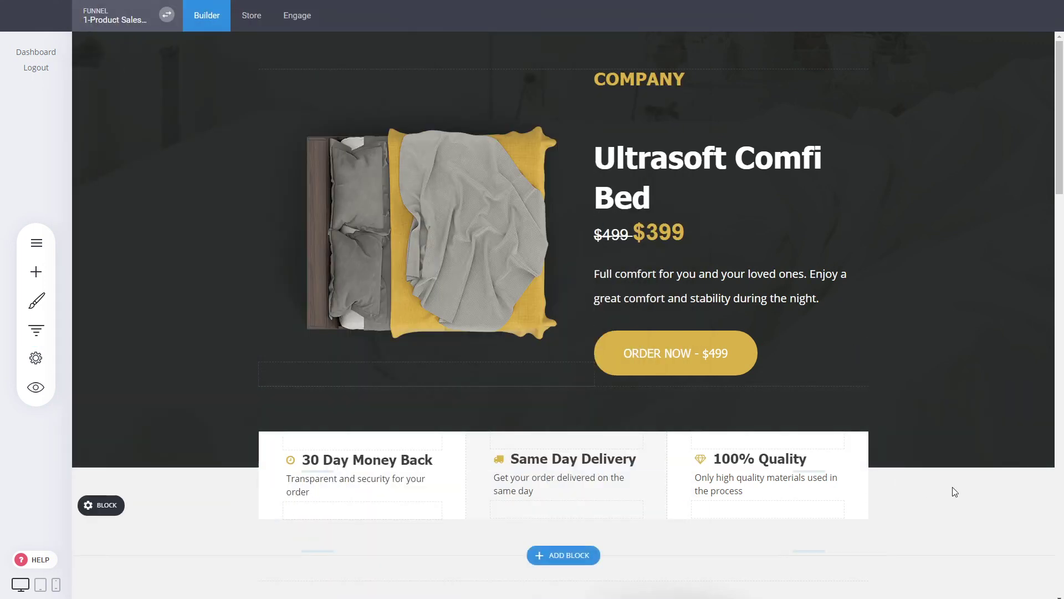